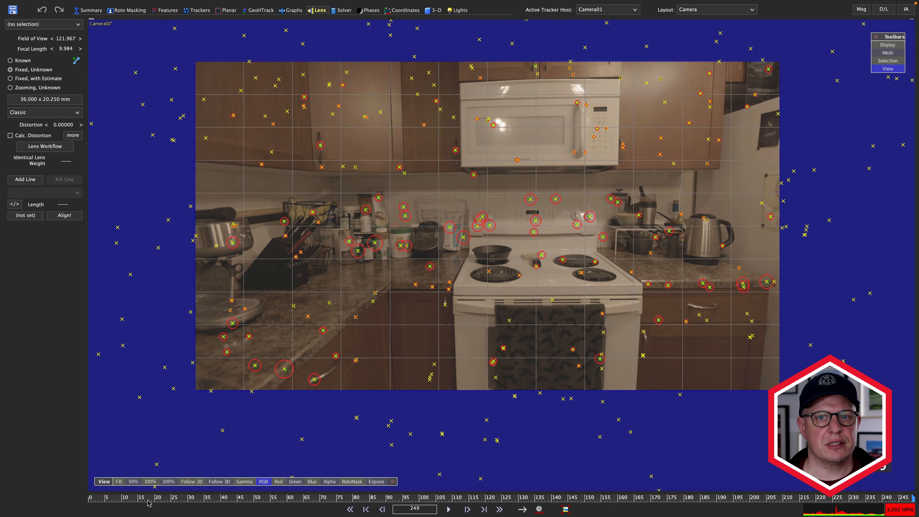
- Go to frame 196 and add a not-oriented straightening line along the fridge's long vertical edge
{"action": "left_click_drag", "start_coordinate": [125, 501], "coordinate": [739, 504]}
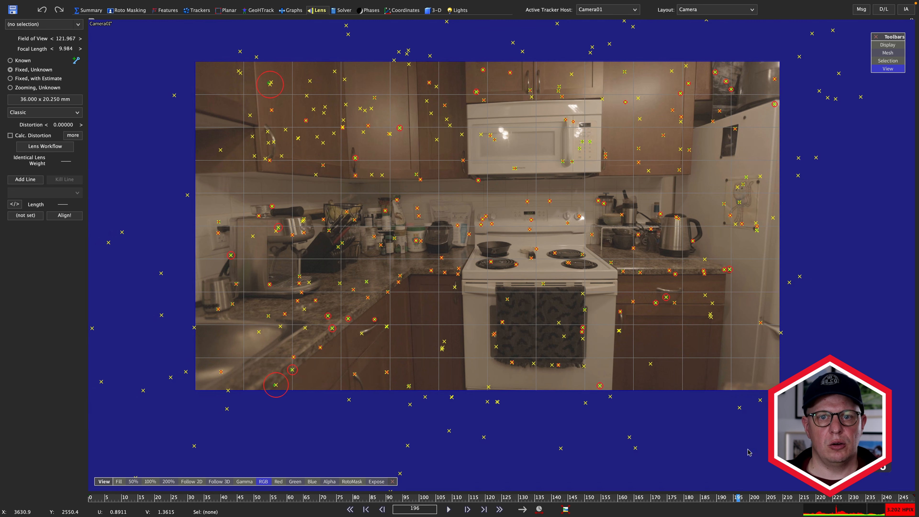
{"action": "middle_click_drag", "start_coordinate": [731, 299], "coordinate": [486, 339]}
{"action": "scroll", "coordinate": [550, 312], "scroll_direction": "up", "scroll_amount": 6}
{"action": "scroll", "coordinate": [559, 336], "scroll_direction": "down", "scroll_amount": 5}
{"action": "scroll", "coordinate": [564, 340], "scroll_direction": "up", "scroll_amount": 1}
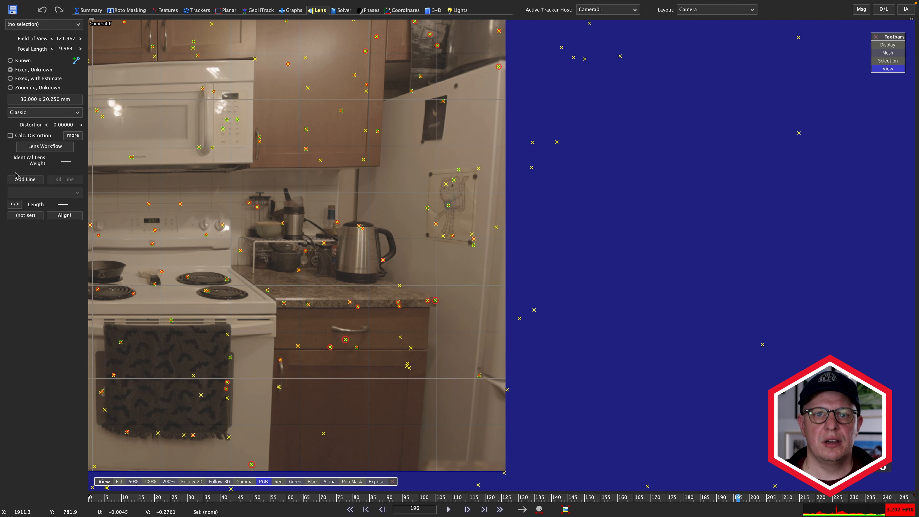
{"action": "left_click", "coordinate": [25, 179]}
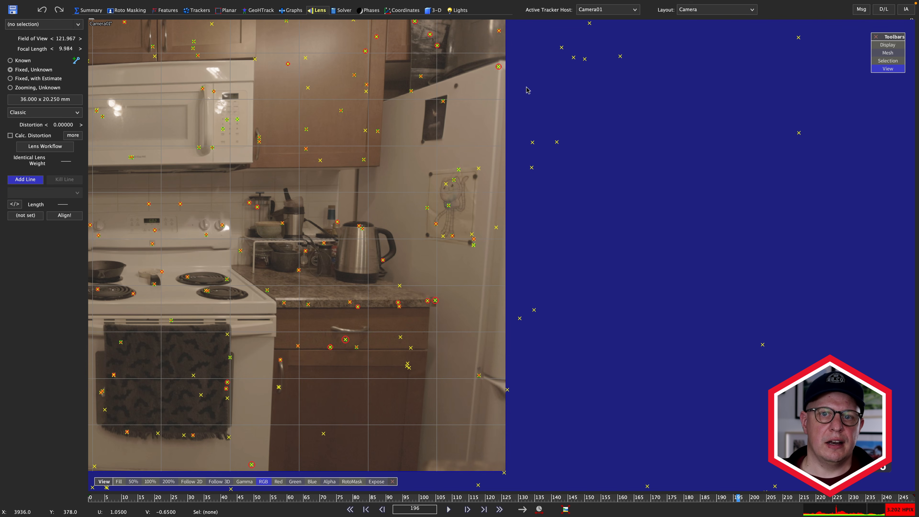
{"action": "left_click_drag", "start_coordinate": [499, 64], "coordinate": [500, 88]}
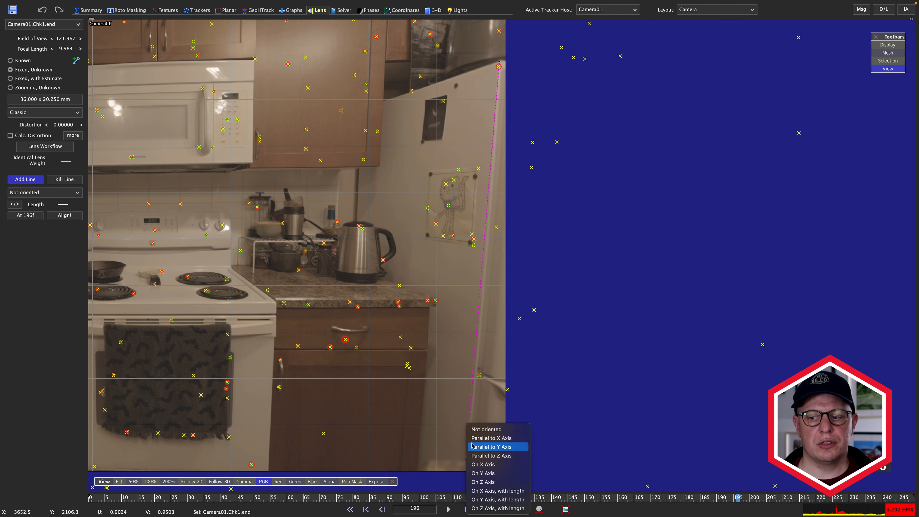
{"action": "left_click", "coordinate": [477, 431]}
- Add not-oriented lines under the countertop edge beside the kettle and along the lower cabinet door panel left of the stove
{"action": "scroll", "coordinate": [274, 316], "scroll_direction": "up", "scroll_amount": 3}
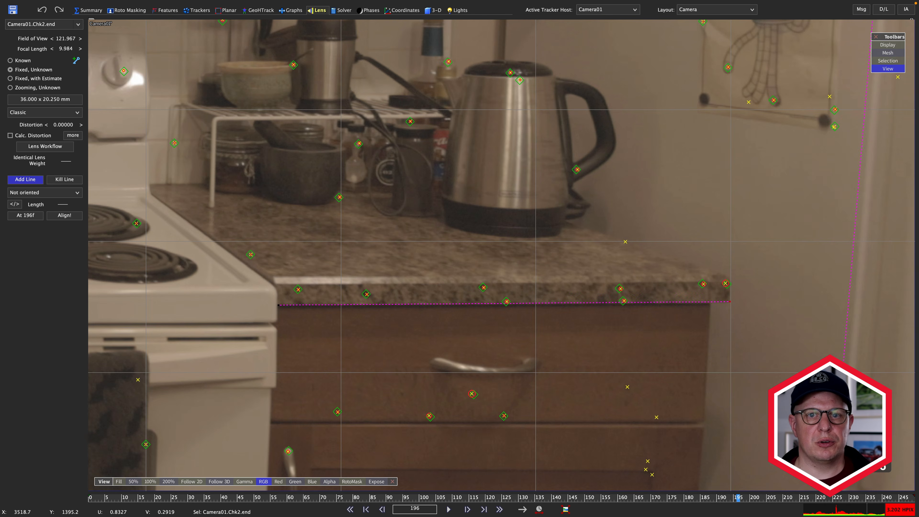
{"action": "left_click", "coordinate": [749, 306]}
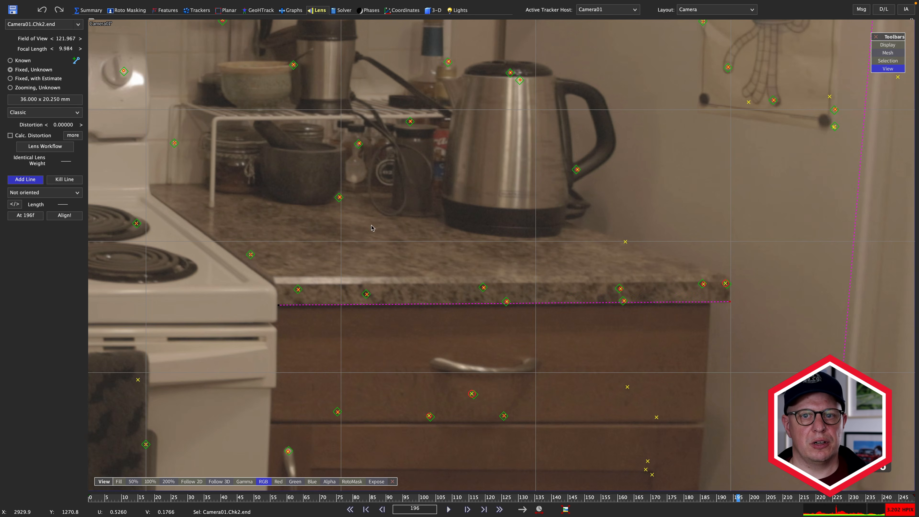
{"action": "scroll", "coordinate": [371, 225], "scroll_direction": "down", "scroll_amount": 3}
{"action": "middle_click_drag", "start_coordinate": [371, 225], "coordinate": [616, 145]}
{"action": "scroll", "coordinate": [341, 158], "scroll_direction": "up", "scroll_amount": 6}
{"action": "left_click_drag", "start_coordinate": [653, 161], "coordinate": [667, 166]}
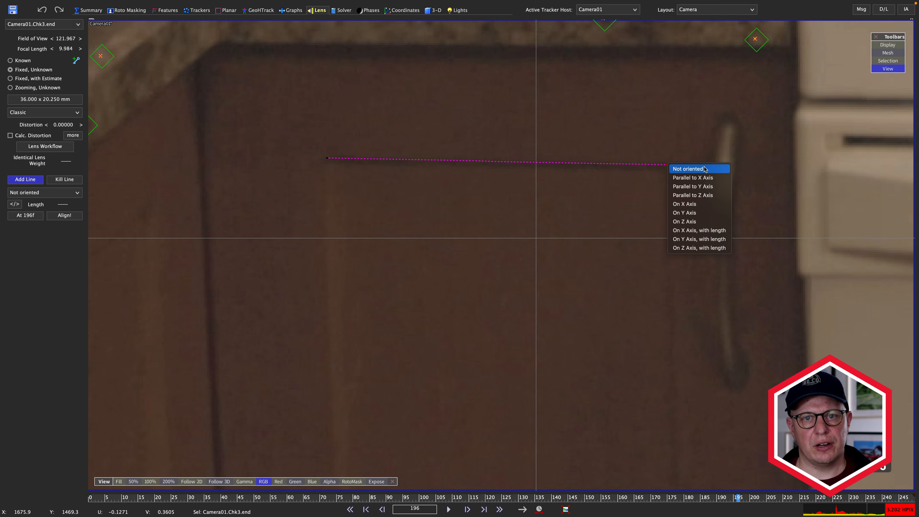
{"action": "left_click", "coordinate": [701, 170]}
- Add a not-oriented line along the tile grout on the left wall above the espresso machine
{"action": "scroll", "coordinate": [652, 188], "scroll_direction": "down", "scroll_amount": 6}
{"action": "middle_click_drag", "start_coordinate": [507, 152], "coordinate": [557, 325]}
{"action": "scroll", "coordinate": [433, 137], "scroll_direction": "up", "scroll_amount": 4}
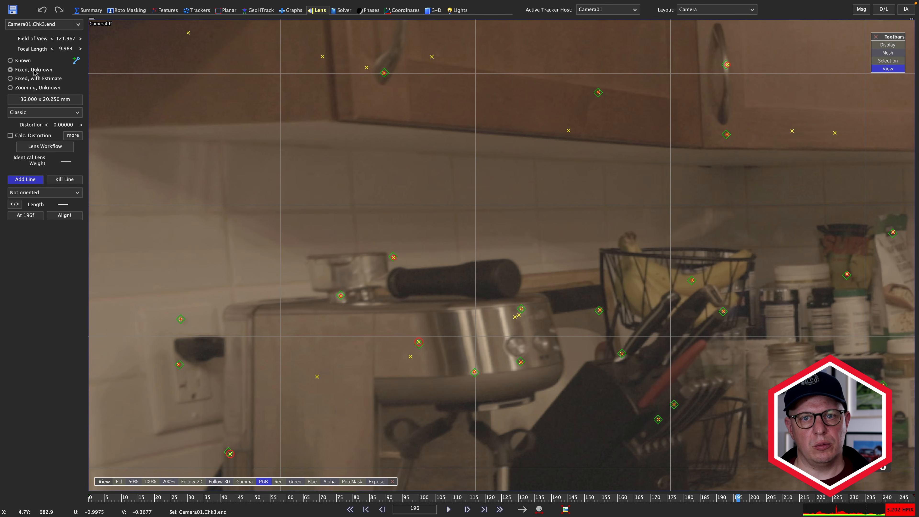
{"action": "left_click_drag", "start_coordinate": [306, 207], "coordinate": [228, 211]}
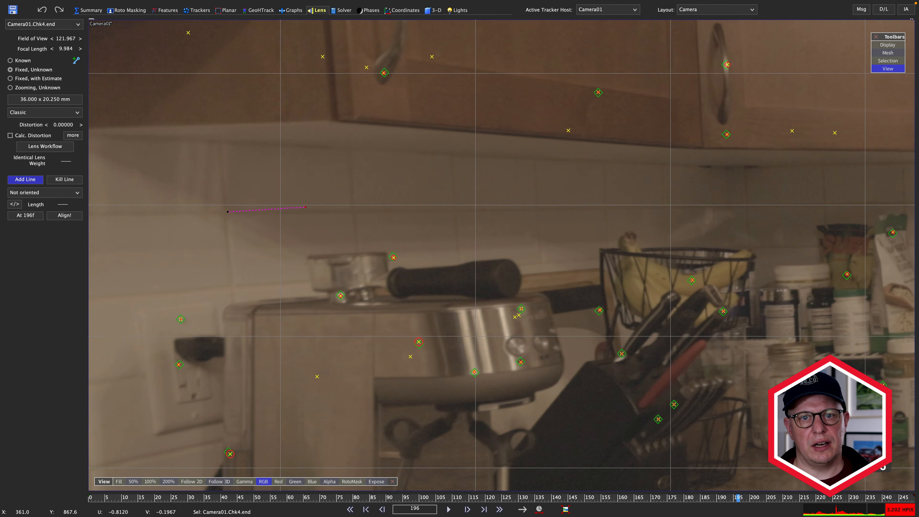
- Add not-oriented lines across the cabinet doors above the microwave and down the vertical edge of the upper cabinet left of it
{"action": "middle_click_drag", "start_coordinate": [836, 245], "coordinate": [369, 334]}
{"action": "scroll", "coordinate": [368, 334], "scroll_direction": "down", "scroll_amount": 3}
{"action": "middle_click_drag", "start_coordinate": [684, 47], "coordinate": [447, 202]}
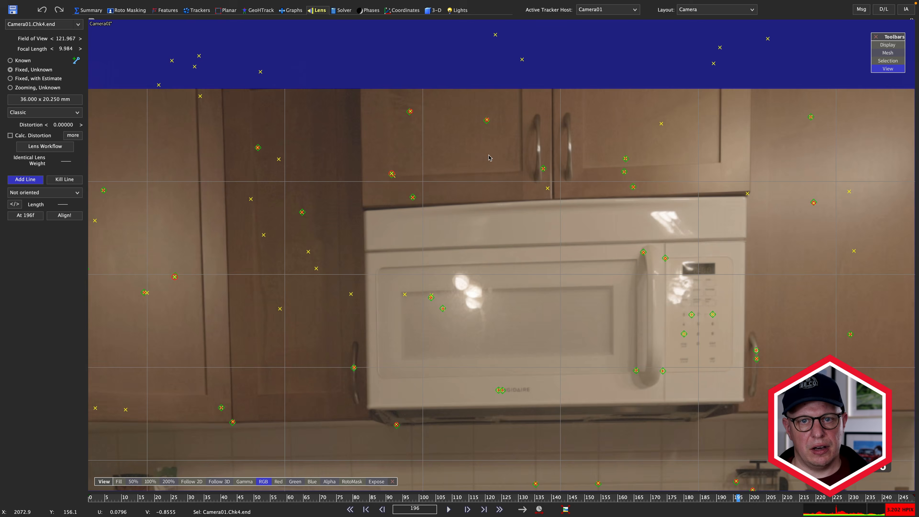
{"action": "scroll", "coordinate": [449, 161], "scroll_direction": "up", "scroll_amount": 3}
{"action": "middle_click_drag", "start_coordinate": [445, 159], "coordinate": [436, 189]}
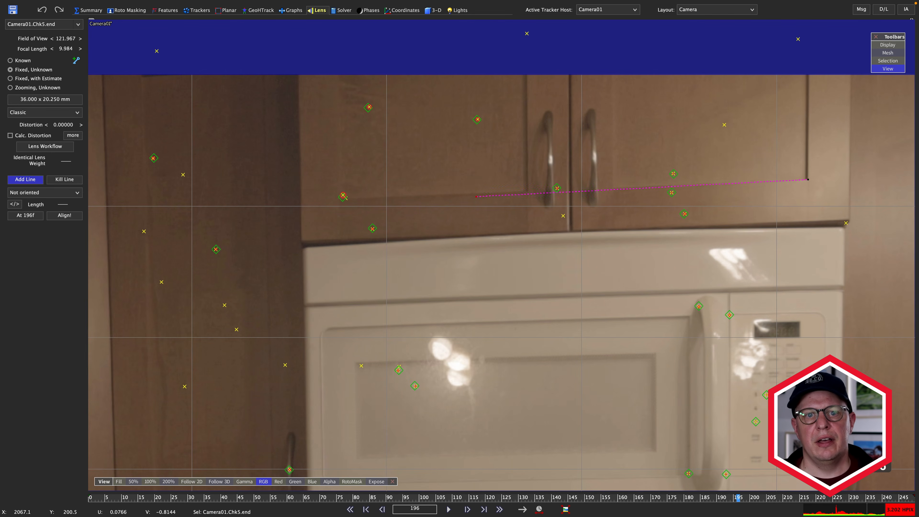
{"action": "middle_click_drag", "start_coordinate": [144, 225], "coordinate": [342, 145]}
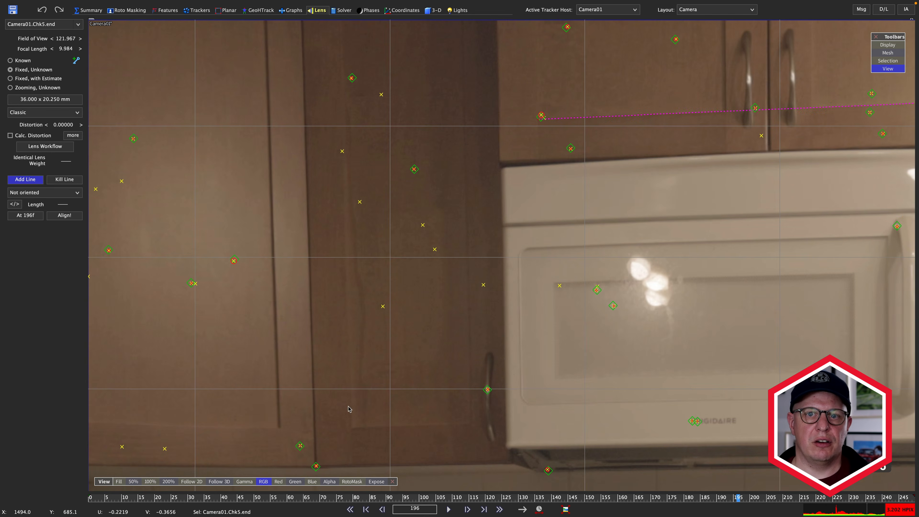
{"action": "scroll", "coordinate": [590, 444], "scroll_direction": "down", "scroll_amount": 2}
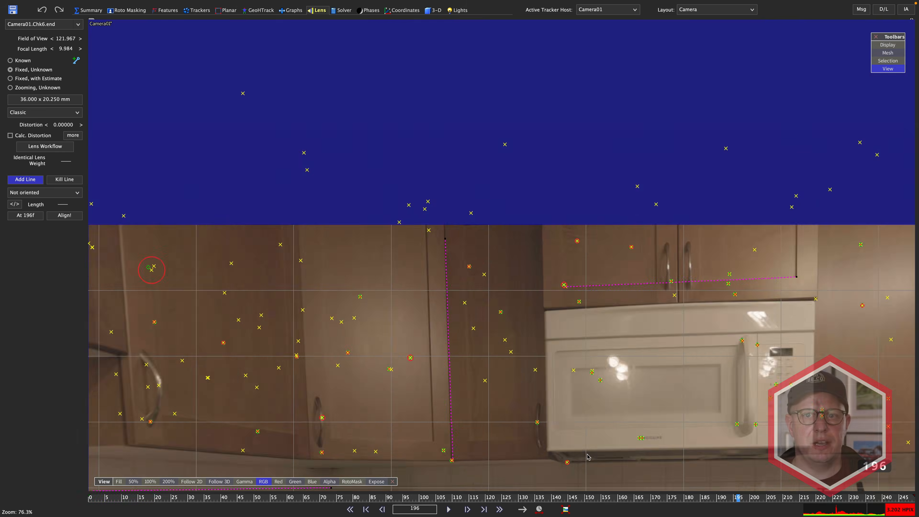
- Add a not-oriented line along the back wall's tile grout, extending it from the left cabinets to behind the items right of the stove
{"action": "scroll", "coordinate": [590, 444], "scroll_direction": "down", "scroll_amount": 1}
{"action": "middle_click_drag", "start_coordinate": [590, 444], "coordinate": [558, 230]}
{"action": "scroll", "coordinate": [615, 255], "scroll_direction": "up", "scroll_amount": 3}
{"action": "scroll", "coordinate": [169, 224], "scroll_direction": "up", "scroll_amount": 1}
{"action": "middle_click_drag", "start_coordinate": [168, 224], "coordinate": [415, 201]}
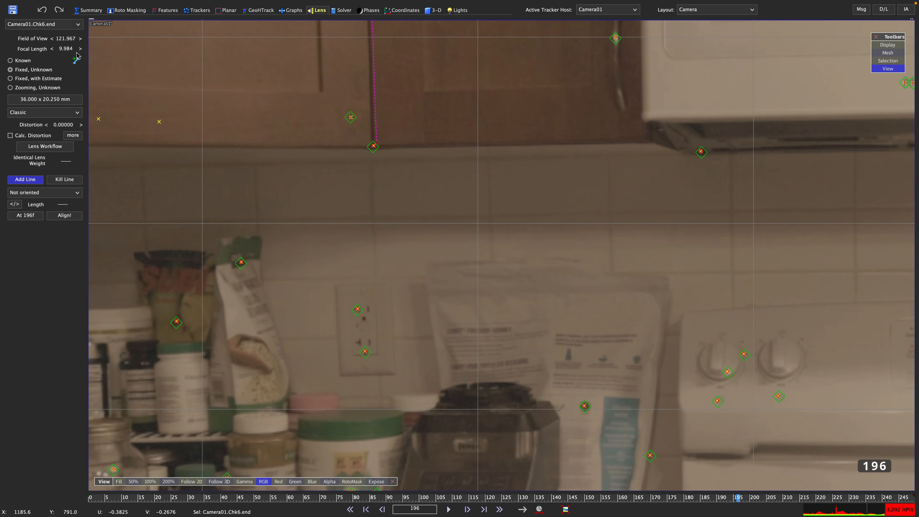
{"action": "scroll", "coordinate": [367, 219], "scroll_direction": "up", "scroll_amount": 2}
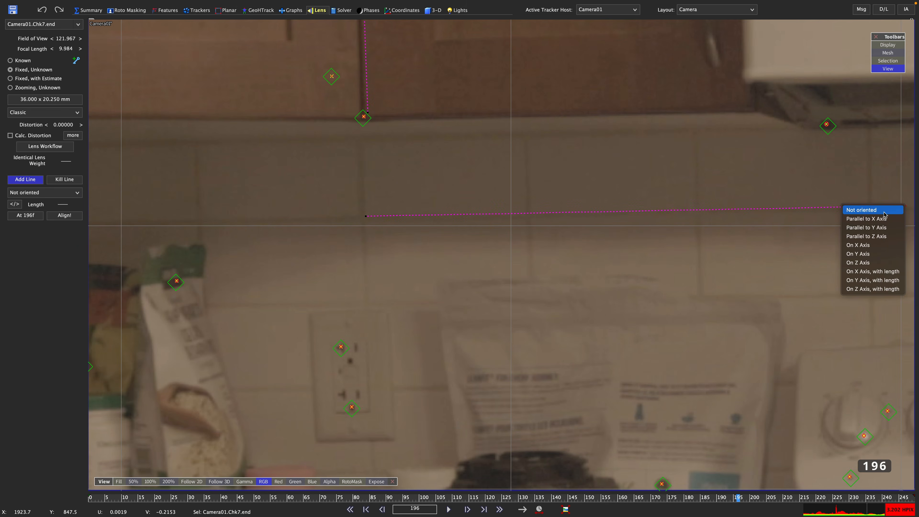
{"action": "left_click", "coordinate": [884, 212]}
{"action": "middle_click_drag", "start_coordinate": [852, 217], "coordinate": [330, 222]}
{"action": "middle_click_drag", "start_coordinate": [894, 207], "coordinate": [225, 225]}
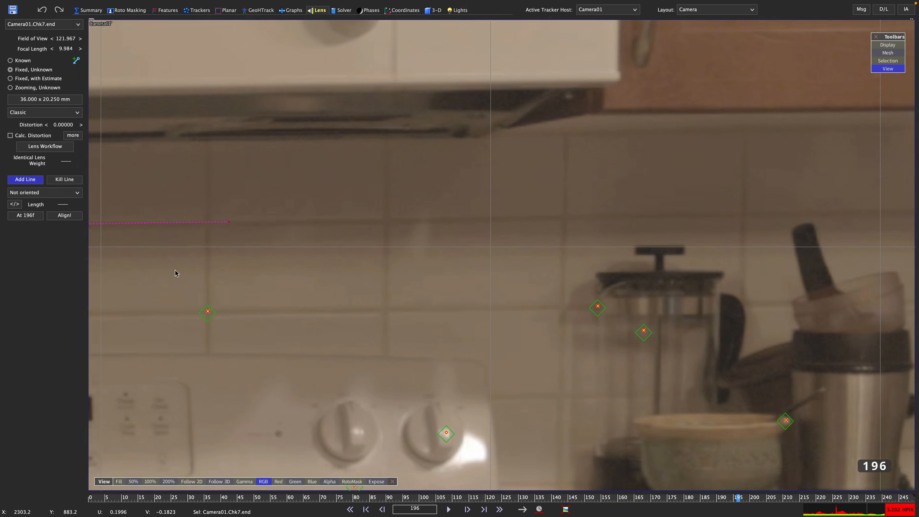
{"action": "middle_click_drag", "start_coordinate": [905, 211], "coordinate": [475, 225]}
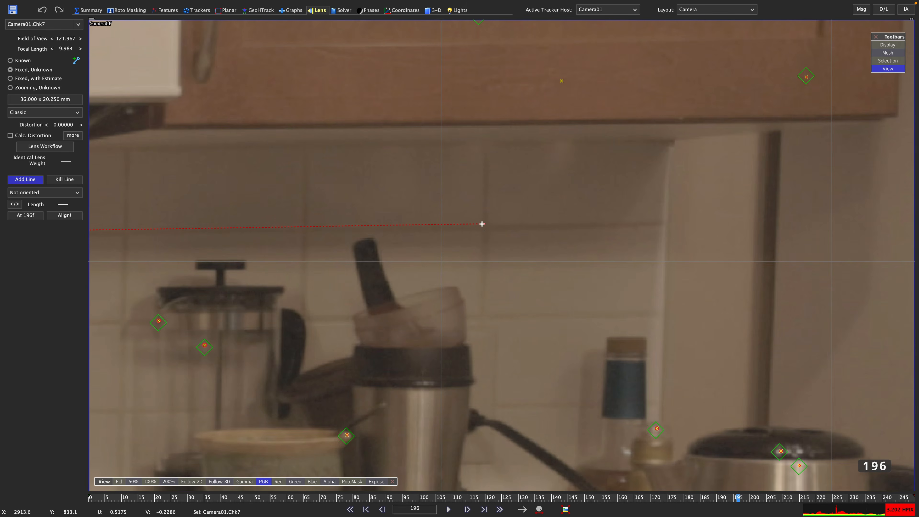
- Add a not-oriented line down the right vertical edge of the lower cabinet beside the fridge
{"action": "scroll", "coordinate": [351, 260], "scroll_direction": "down", "scroll_amount": 5}
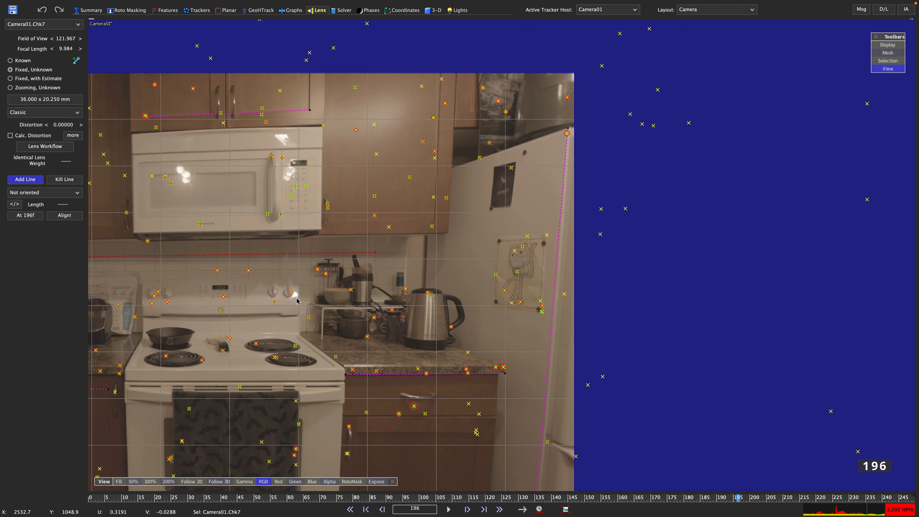
{"action": "scroll", "coordinate": [297, 301], "scroll_direction": "up", "scroll_amount": 2}
{"action": "scroll", "coordinate": [297, 300], "scroll_direction": "down", "scroll_amount": 3}
{"action": "scroll", "coordinate": [456, 288], "scroll_direction": "up", "scroll_amount": 8}
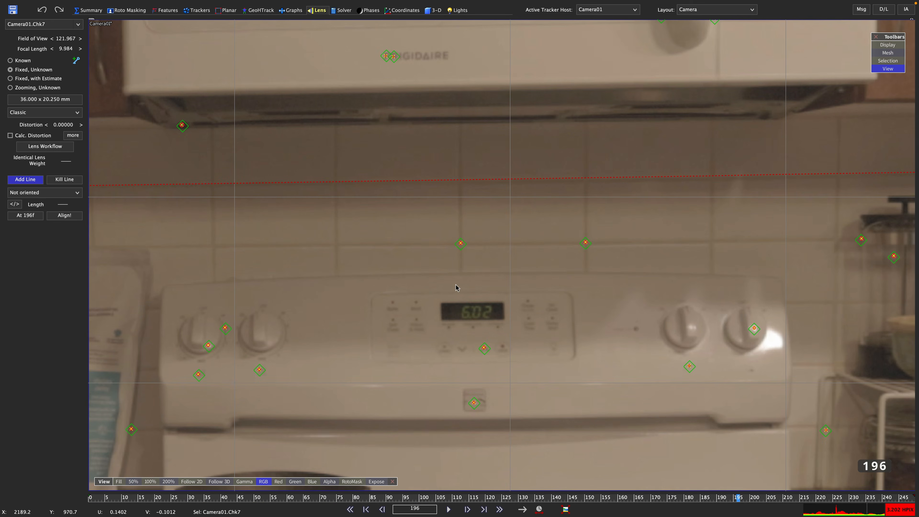
{"action": "mouse_move", "coordinate": [638, 412]}
{"action": "middle_mouse_down"}
{"action": "mouse_move", "coordinate": [300, 88]}
{"action": "mouse_move", "coordinate": [194, 138]}
{"action": "middle_mouse_up"}
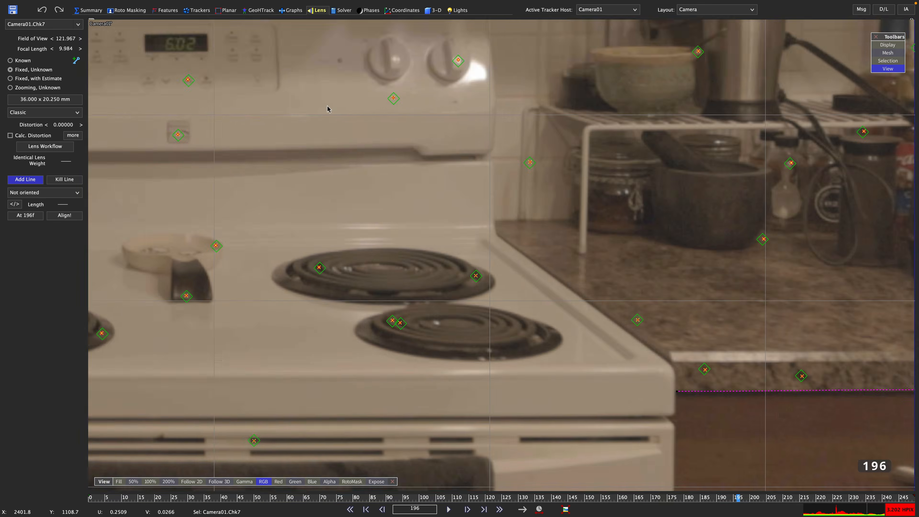
{"action": "middle_click_drag", "start_coordinate": [704, 346], "coordinate": [469, 346]}
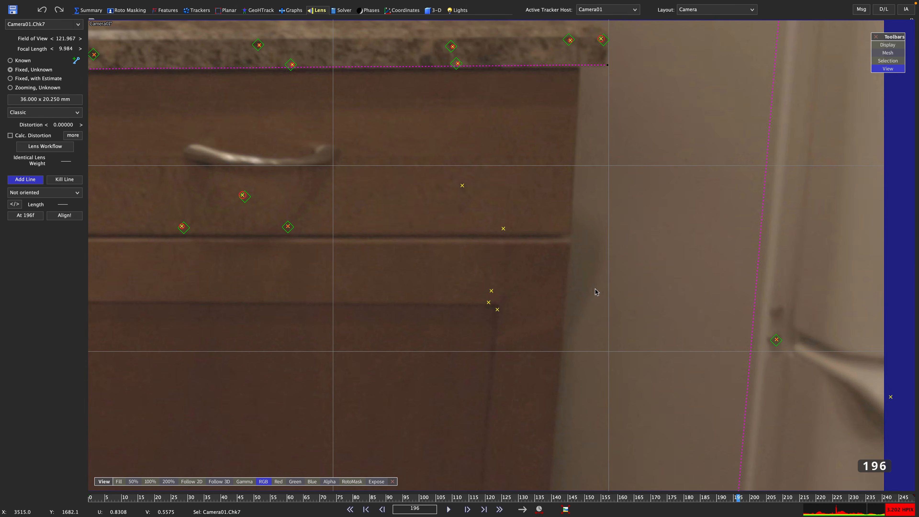
{"action": "scroll", "coordinate": [578, 315], "scroll_direction": "down", "scroll_amount": 4}
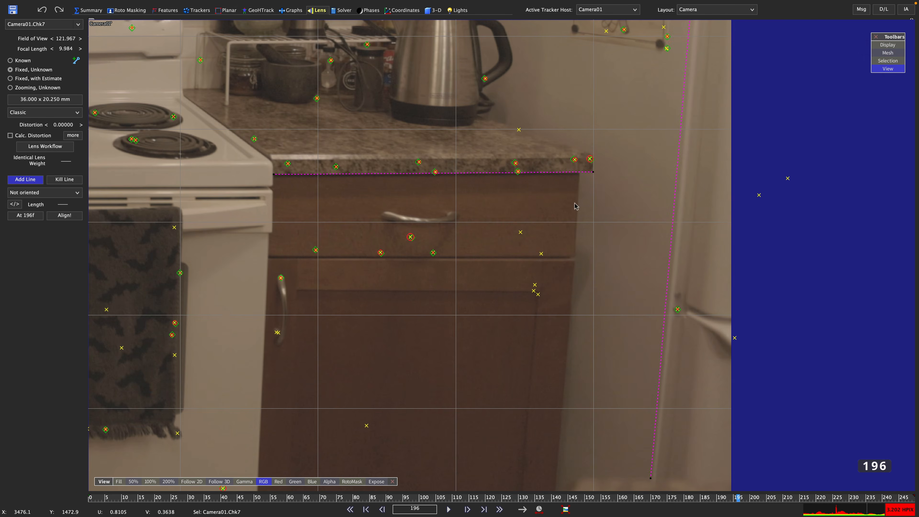
{"action": "middle_click_drag", "start_coordinate": [558, 440], "coordinate": [555, 377]}
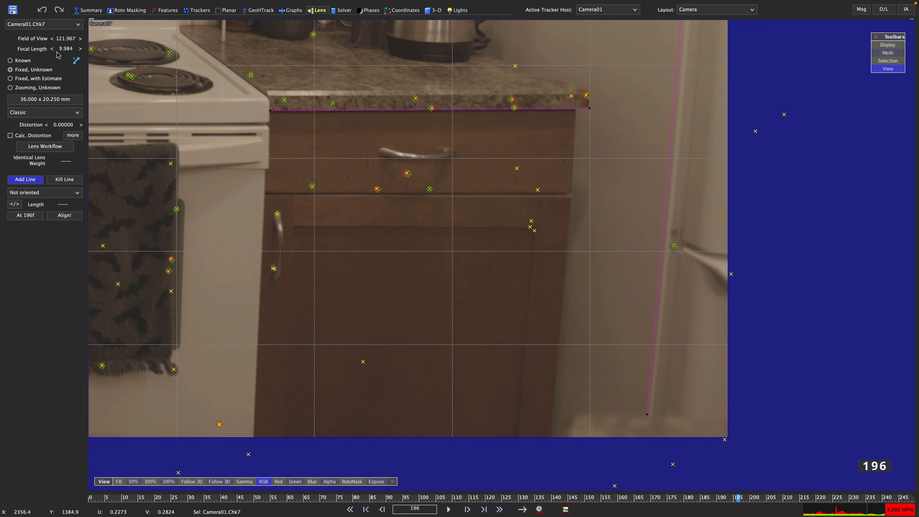
{"action": "scroll", "coordinate": [555, 437], "scroll_direction": "up", "scroll_amount": 3}
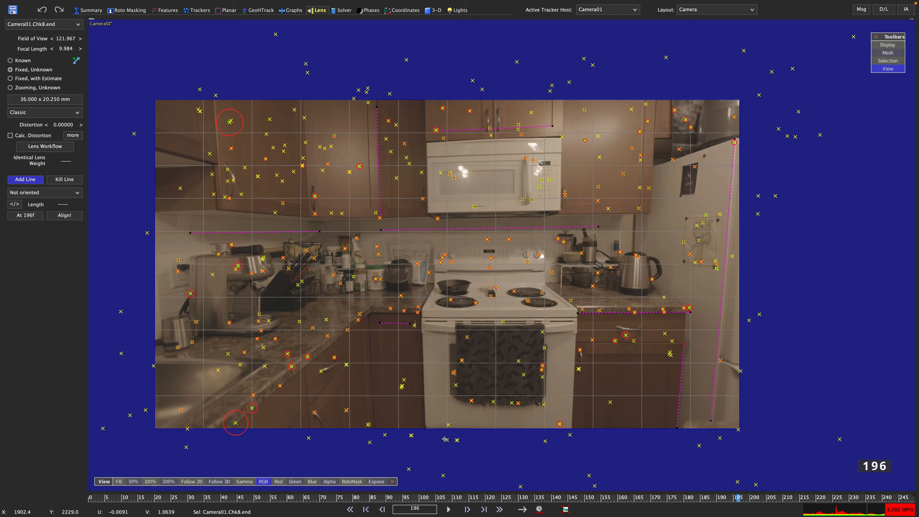
- Enable lens distortion calculation and re-solve the camera in Refine mode
{"action": "left_click", "coordinate": [10, 136]}
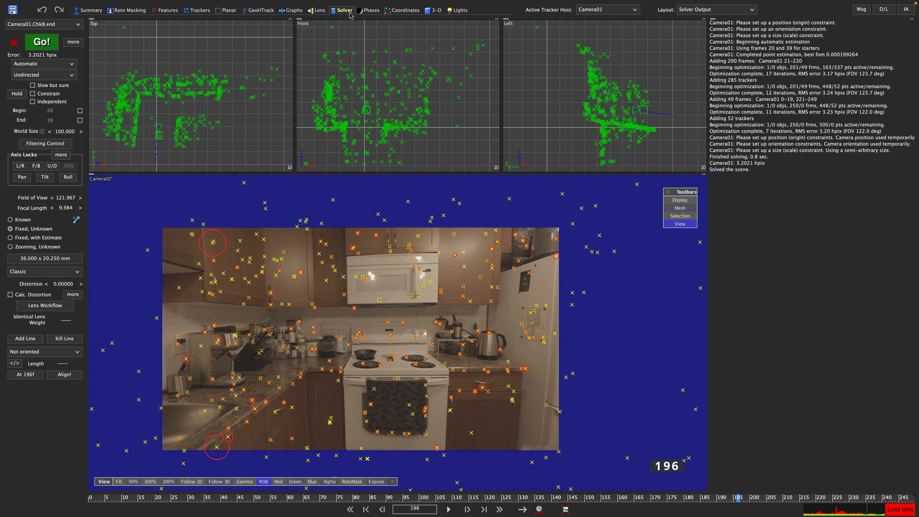
{"action": "left_click", "coordinate": [347, 11]}
{"action": "left_click", "coordinate": [16, 295]}
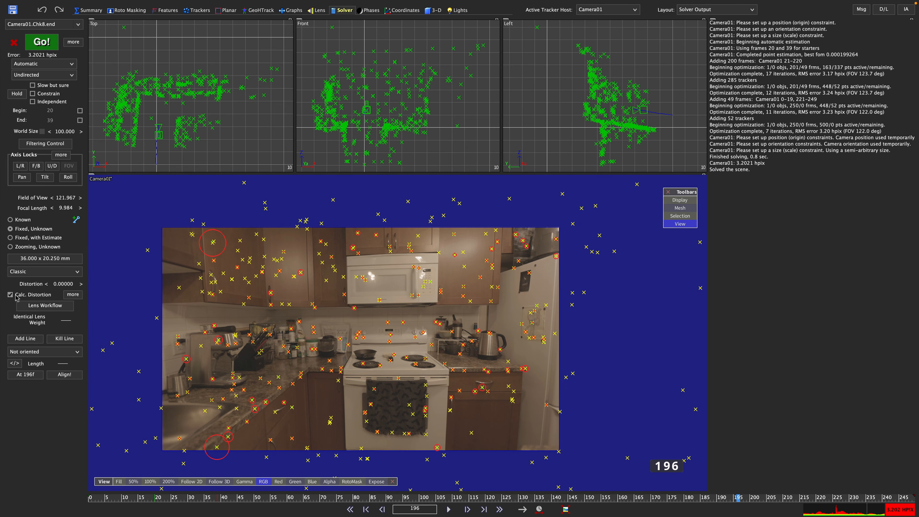
{"action": "left_click", "coordinate": [318, 11]}
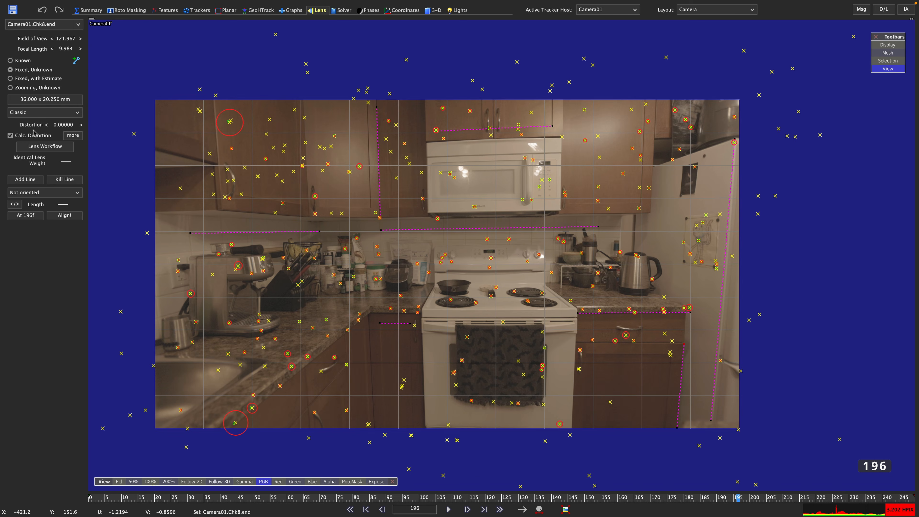
{"action": "left_click", "coordinate": [342, 12]}
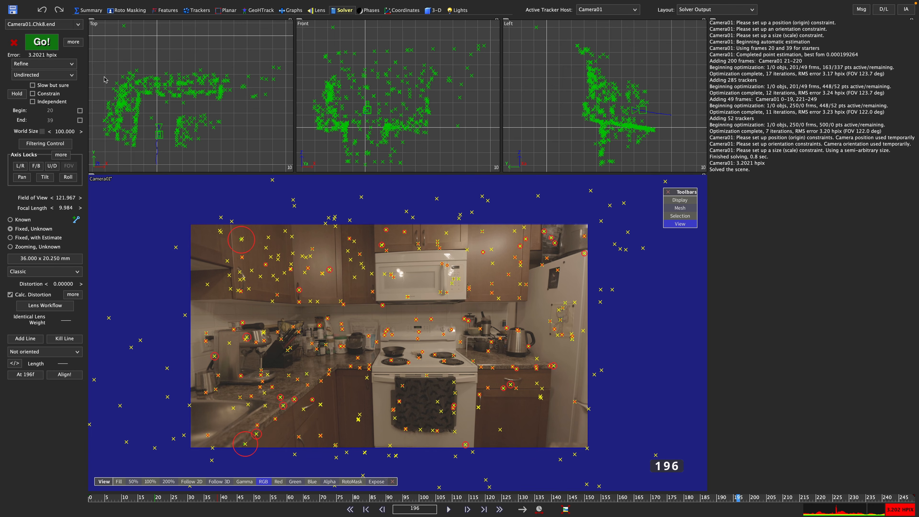
{"action": "left_click", "coordinate": [42, 42]}
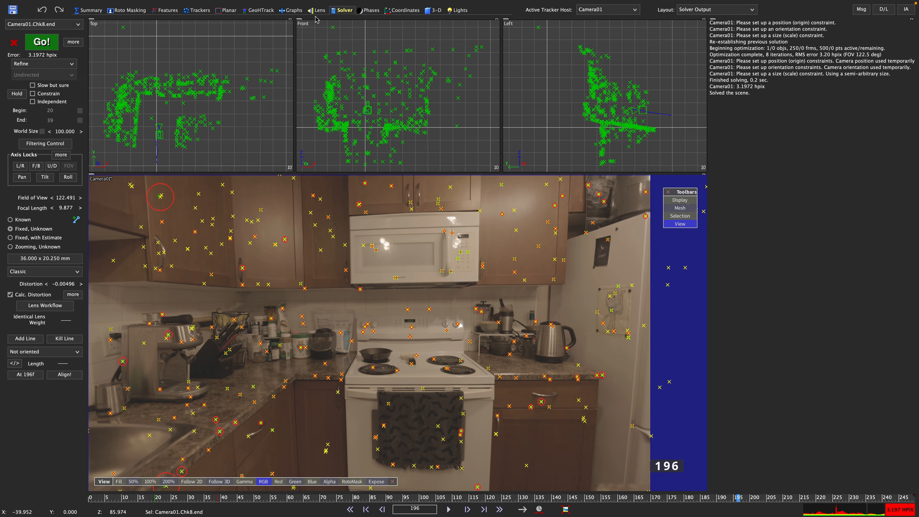
- Compare the lens grid with the straightening lines before and after the refined solve
{"action": "left_click", "coordinate": [317, 10]}
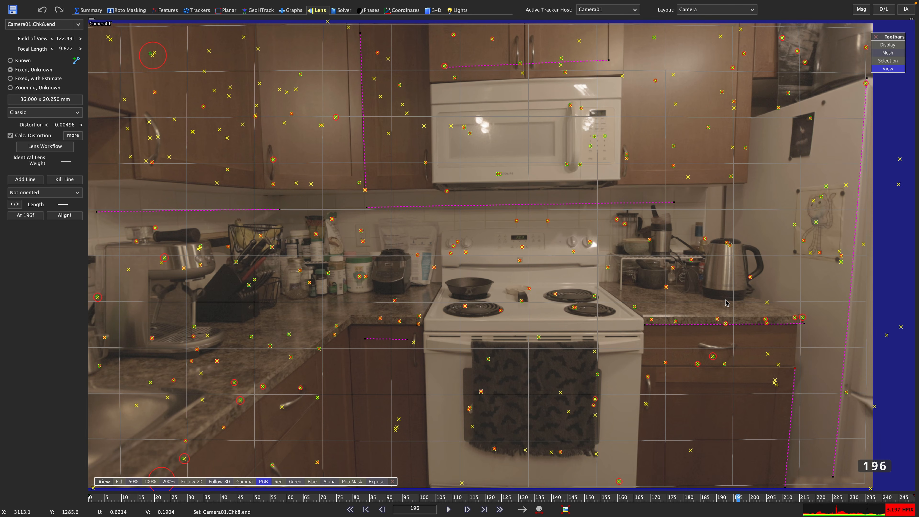
{"action": "key", "text": "super+z"}
{"action": "key", "text": "super+shift+z"}
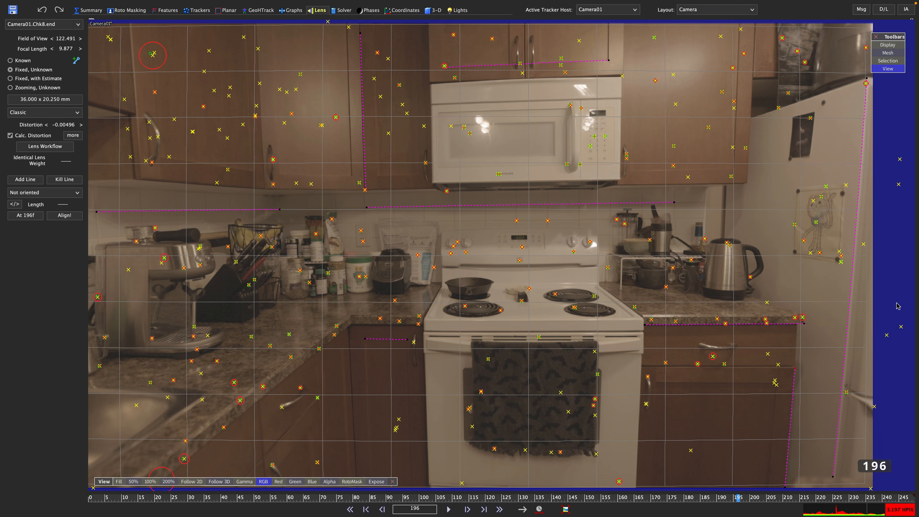
{"action": "key", "text": "super+z"}
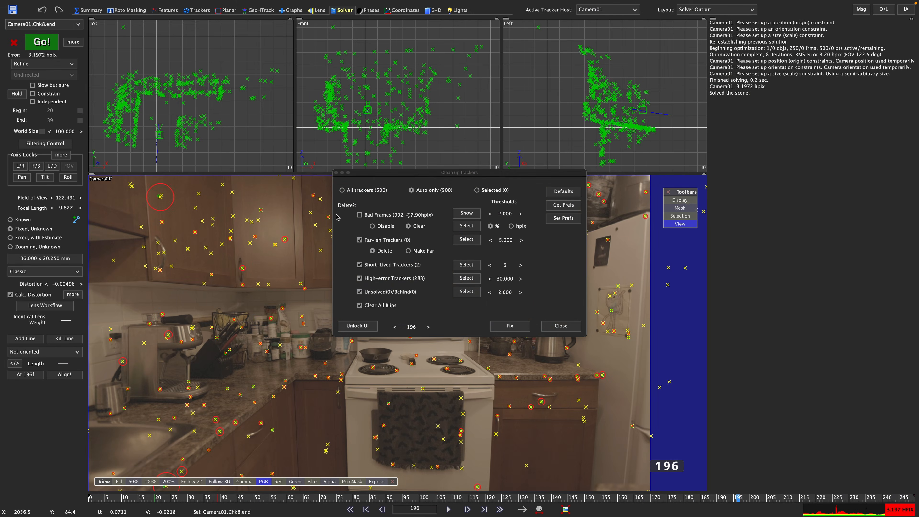
- Clean up the auto trackers with bad frames included, selecting the bad-frame, far-ish, short-lived and high-error trackers for removal
{"action": "left_click", "coordinate": [360, 215]}
{"action": "left_click", "coordinate": [467, 213]}
{"action": "left_click", "coordinate": [467, 226]}
{"action": "left_click", "coordinate": [466, 240]}
{"action": "left_click", "coordinate": [467, 266]}
{"action": "left_click", "coordinate": [467, 279]}
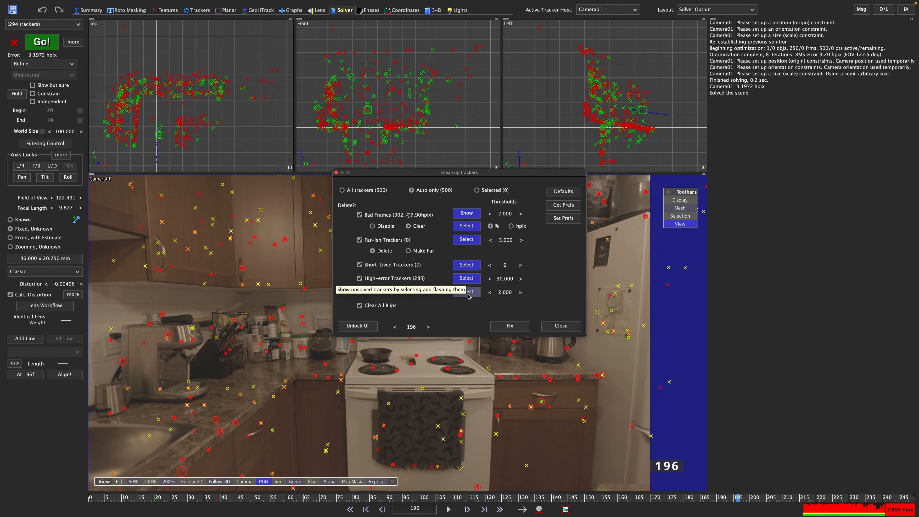
{"action": "left_click", "coordinate": [510, 326]}
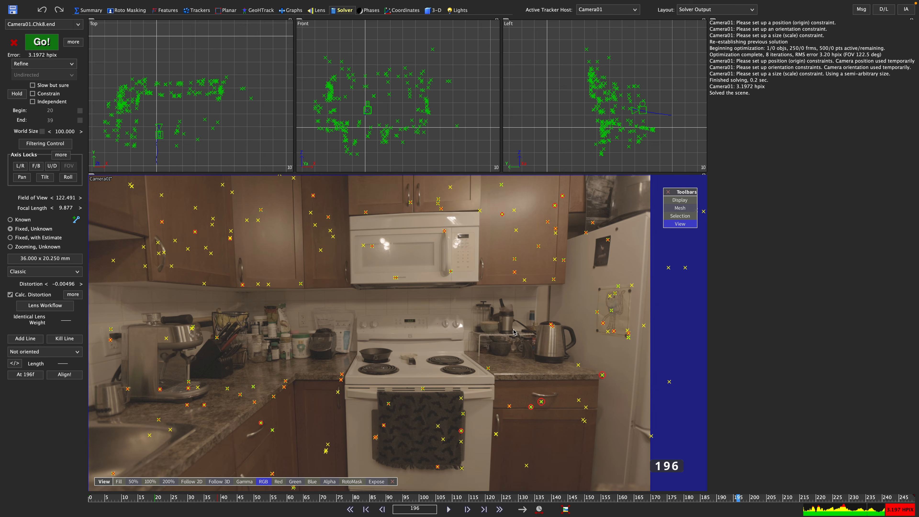
- Refine the camera solve again with the cleaned-up trackers and bring up the lens grid for checking
{"action": "left_click", "coordinate": [45, 48]}
{"action": "left_click", "coordinate": [319, 10]}
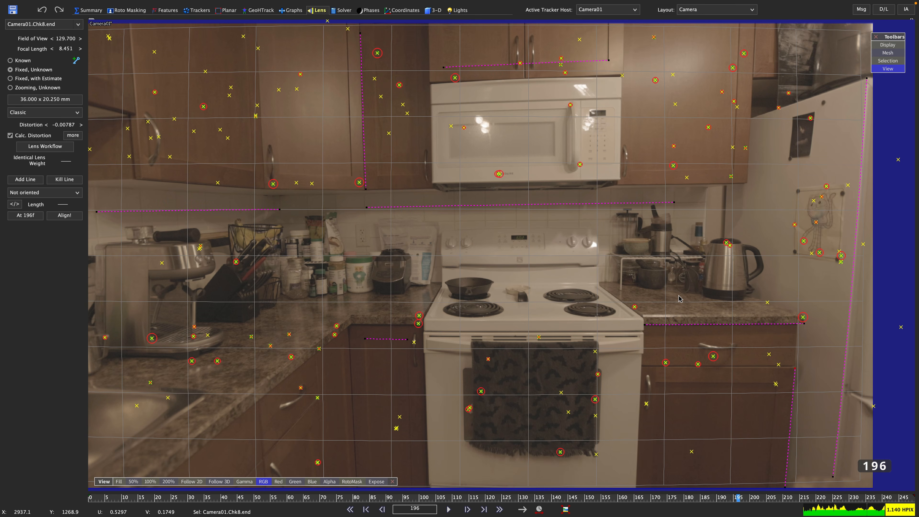
- Compare the lens grid, trackers and distortion before and after the latest refined solve by repeatedly reverting and restoring it
{"action": "key", "text": "super+z"}
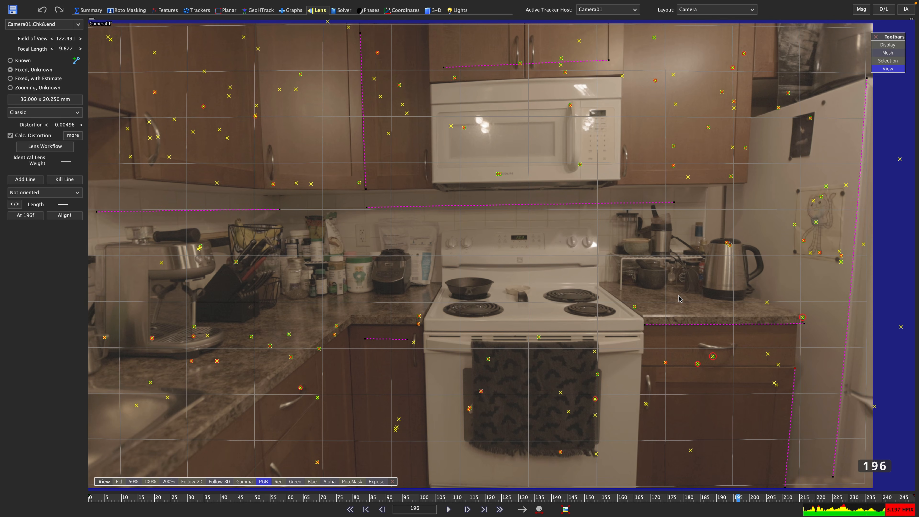
{"action": "key", "text": "super+shift+z"}
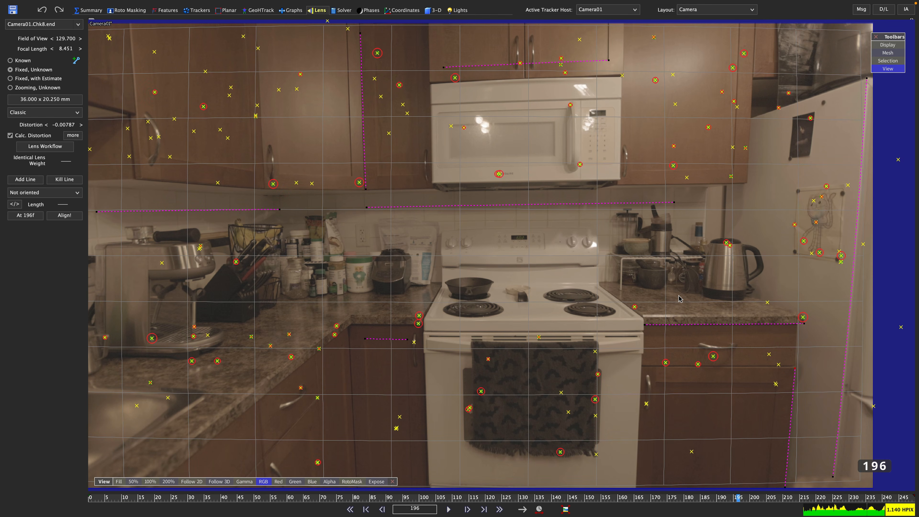
{"action": "key", "text": "super+z"}
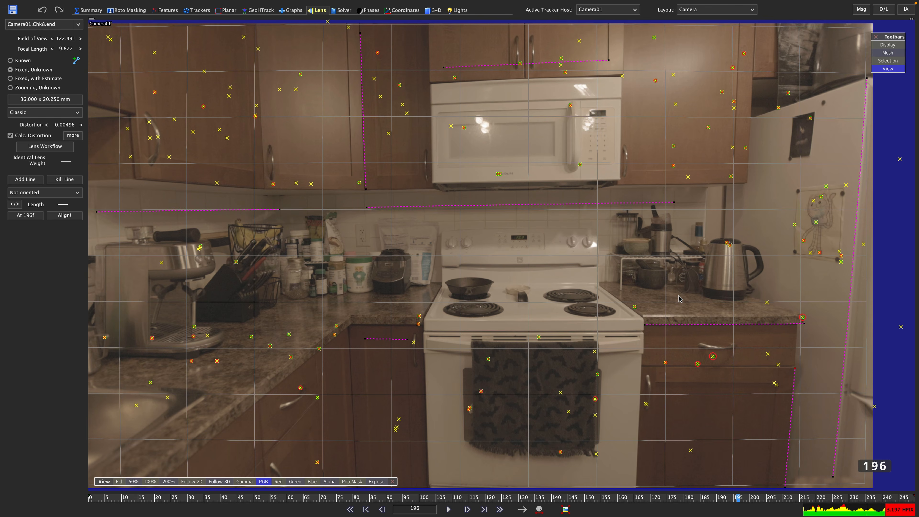
{"action": "key", "text": "super+shift+z"}
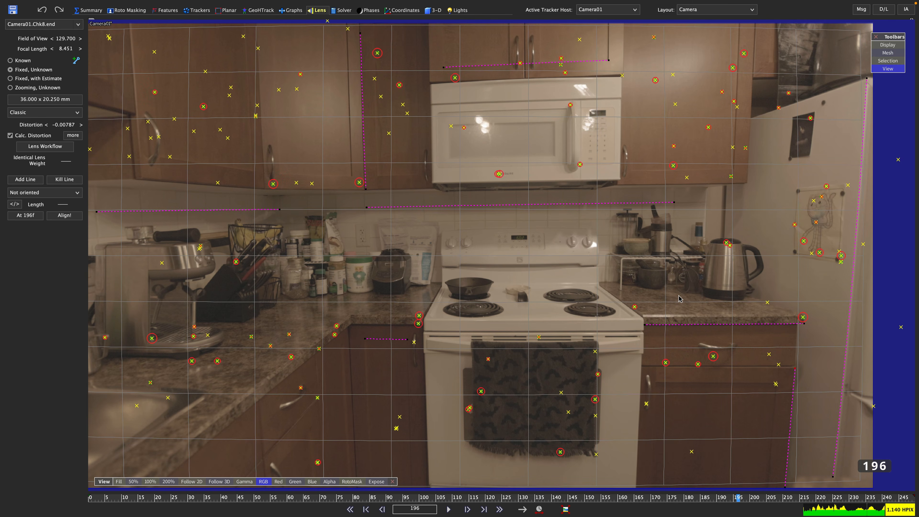
{"action": "key", "text": "super+z"}
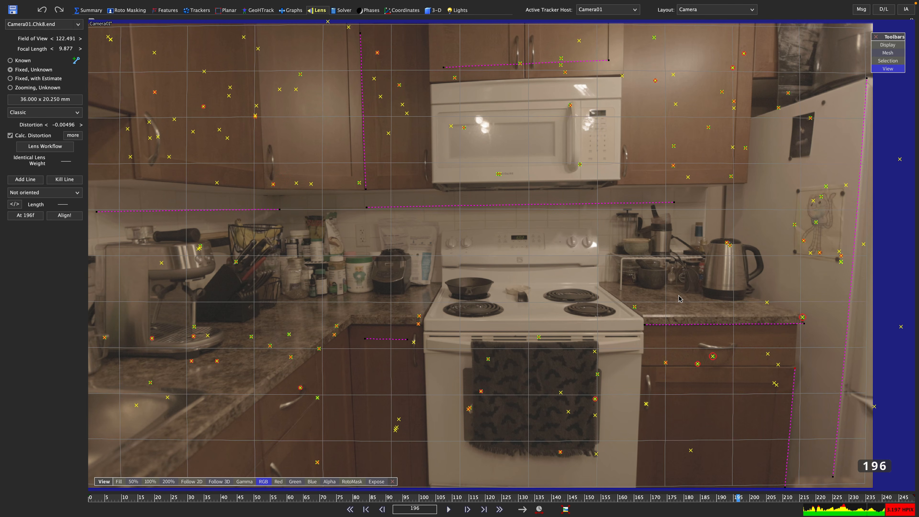
{"action": "key", "text": "super+shift+z"}
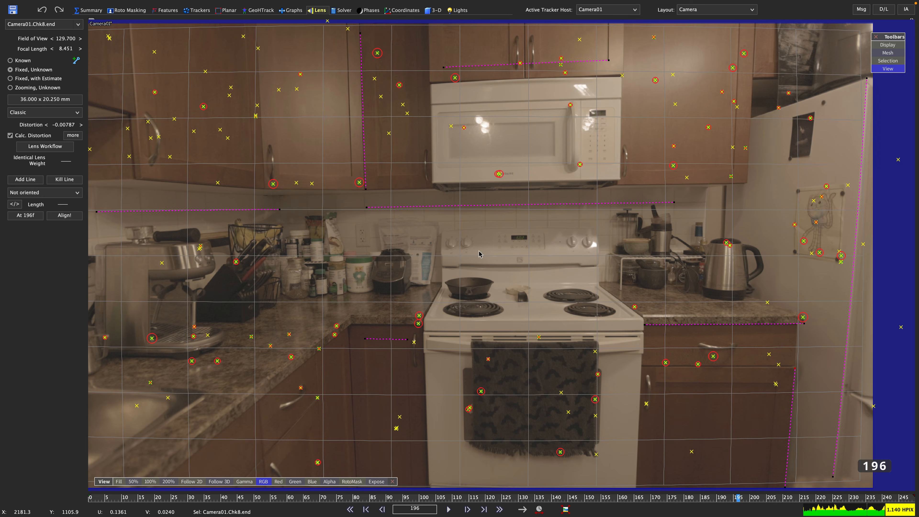
{"action": "key", "text": "super+z"}
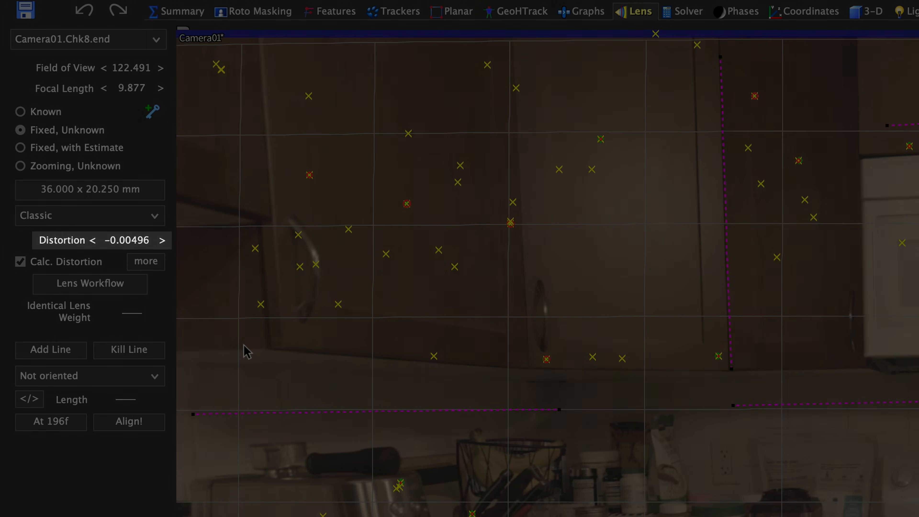
{"action": "key", "text": "super+shift+z"}
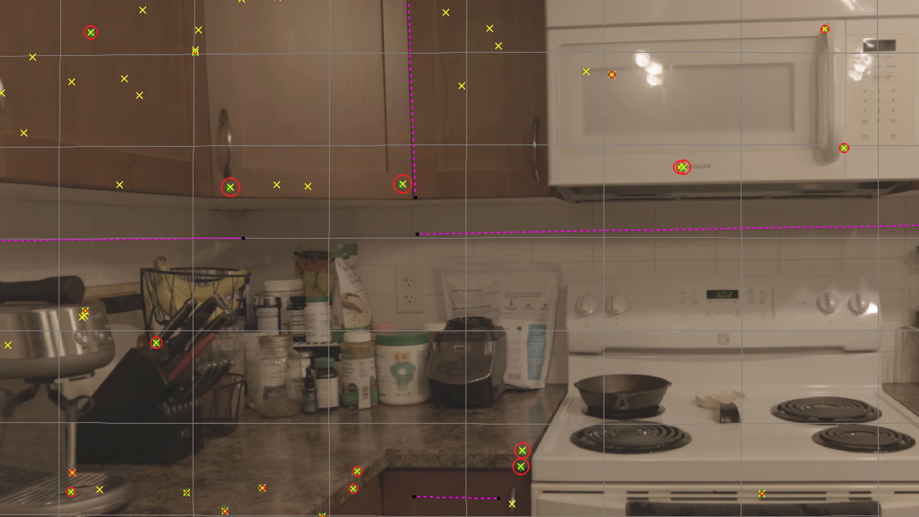
- Open the advanced lens controls and review the available lens models
{"action": "left_click", "coordinate": [31, 198]}
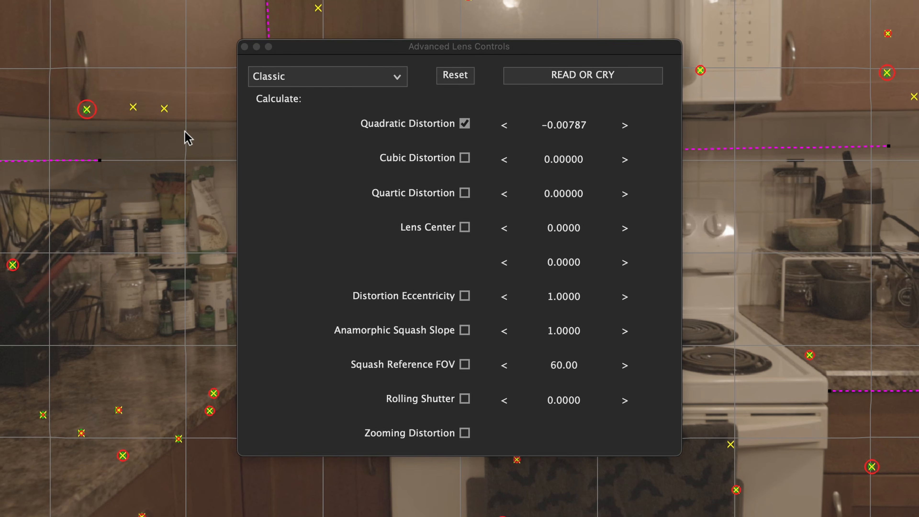
{"action": "left_click", "coordinate": [363, 85]}
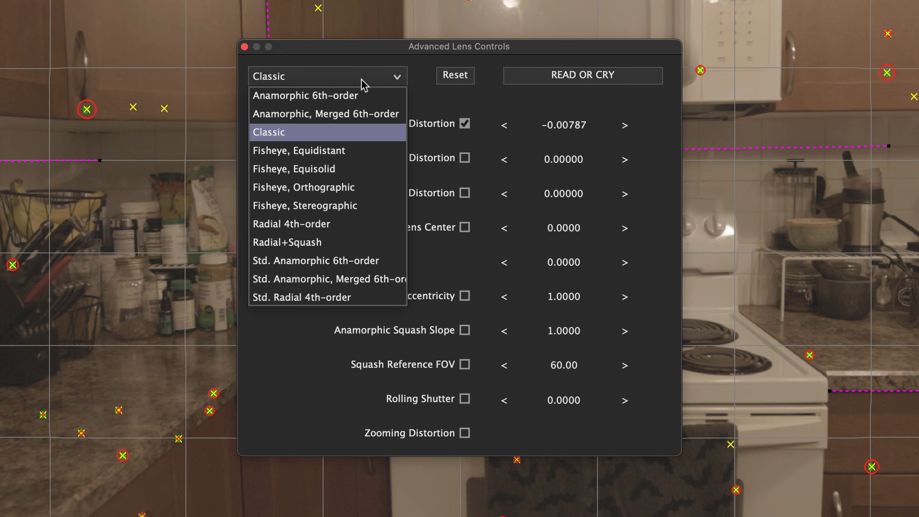
{"action": "left_click", "coordinate": [362, 79]}
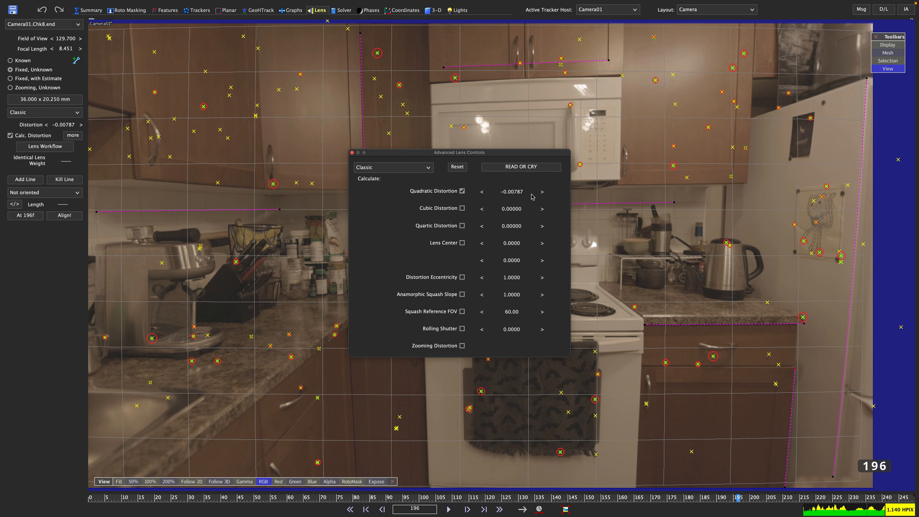
- Try calculating cubic distortion in addition to quadratic distortion with a refined camera solve
{"action": "left_click", "coordinate": [463, 208]}
{"action": "left_click", "coordinate": [346, 10]}
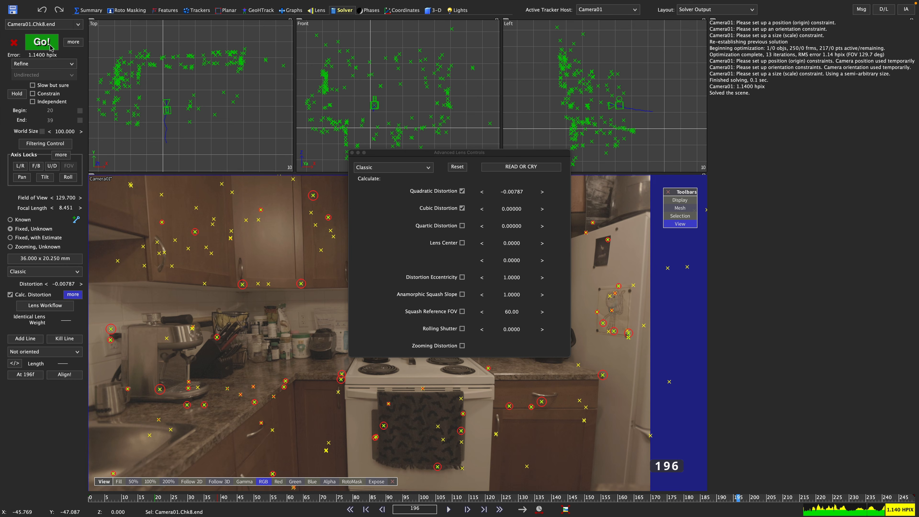
{"action": "left_click", "coordinate": [42, 42]}
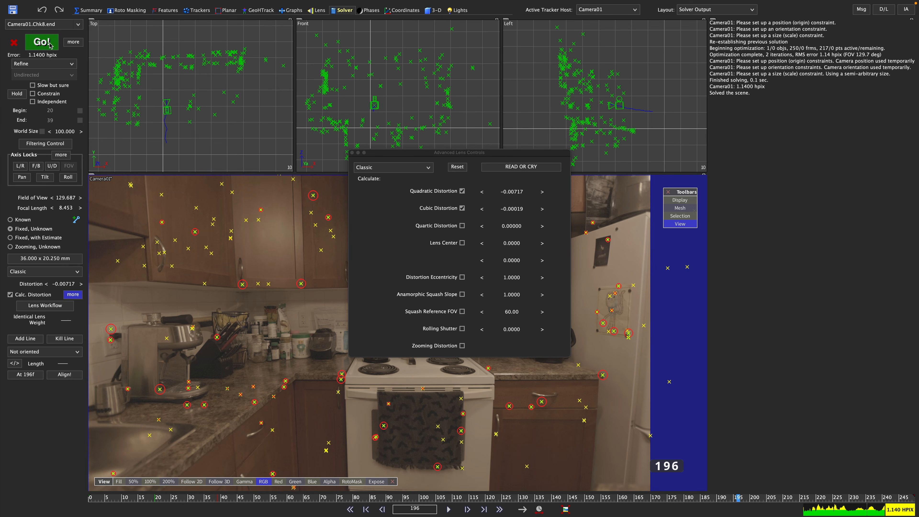
{"action": "left_click", "coordinate": [336, 234]}
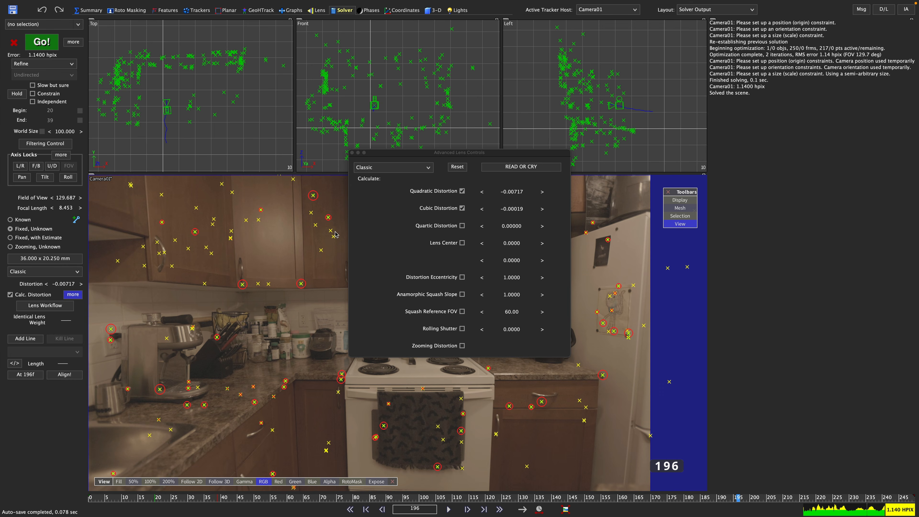
{"action": "key", "text": "shift+g"}
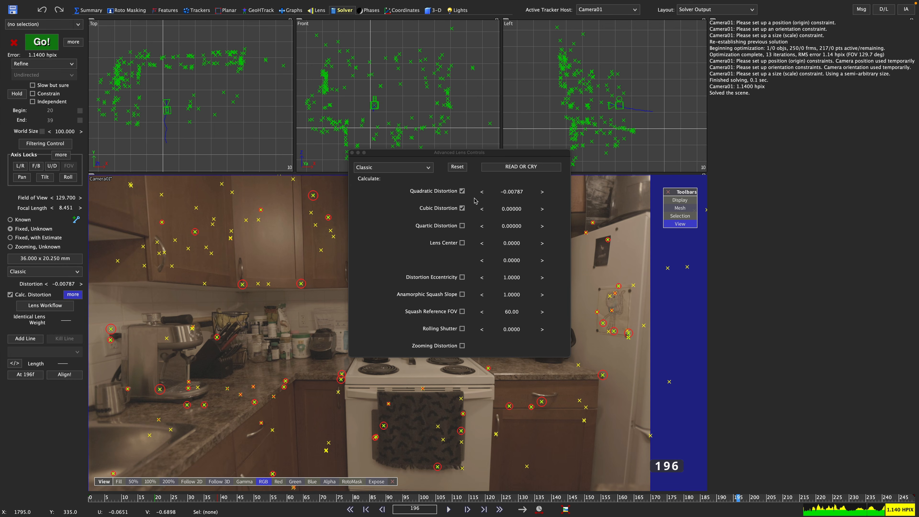
{"action": "left_click", "coordinate": [464, 208]}
{"action": "left_click", "coordinate": [463, 209]}
- Try the Std. Radial 4th-order lens model, calculating C2 and then U2 with a refined camera solve for each
{"action": "left_click", "coordinate": [428, 167]}
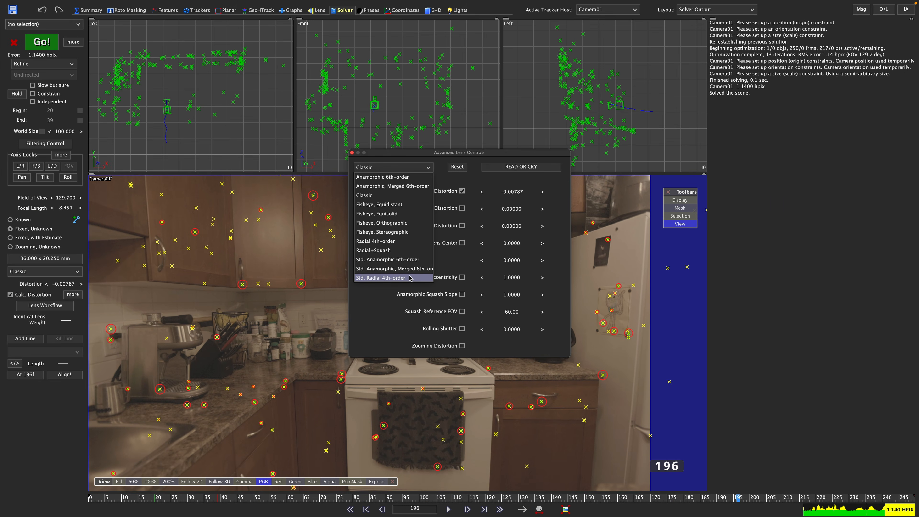
{"action": "left_click", "coordinate": [410, 278]}
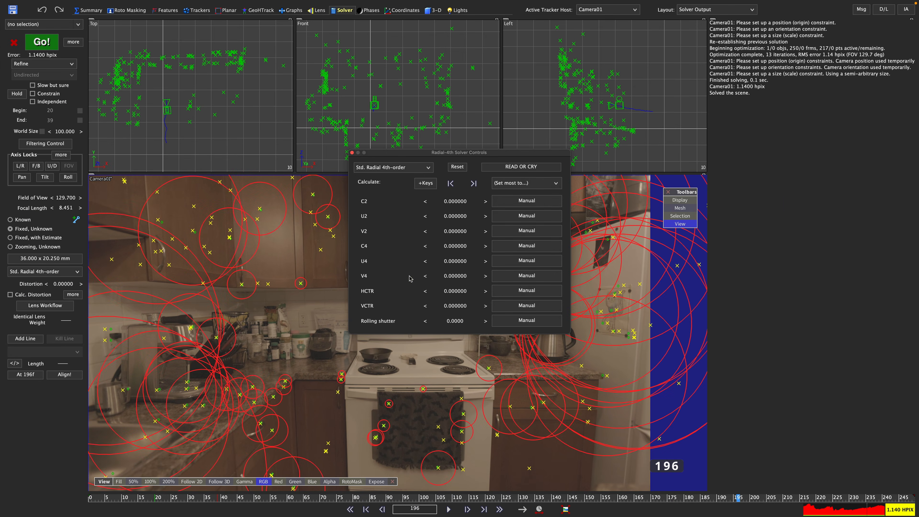
{"action": "left_click", "coordinate": [522, 201]}
{"action": "left_click", "coordinate": [40, 41]}
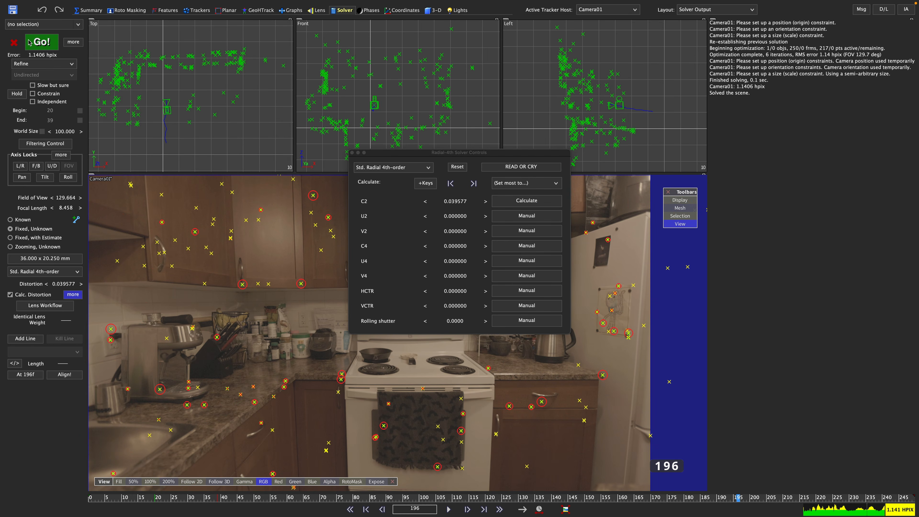
{"action": "left_click", "coordinate": [527, 216]}
{"action": "left_click", "coordinate": [32, 42]}
{"action": "key", "text": "Return"}
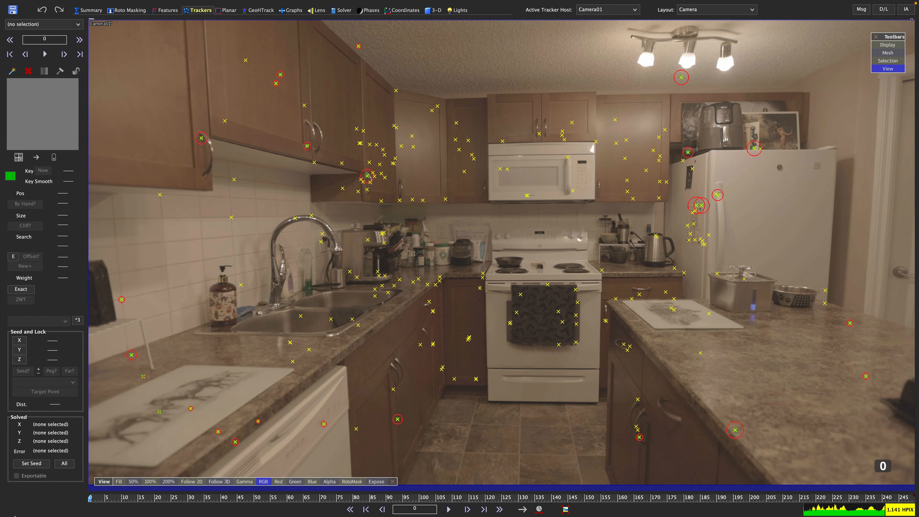
- Add a supervised tracker on the floor tile corner in front of the stove at frame 0 and change its tracker type
{"action": "scroll", "coordinate": [467, 395], "scroll_direction": "up", "scroll_amount": 5}
{"action": "middle_click_drag", "start_coordinate": [467, 395], "coordinate": [782, 315]}
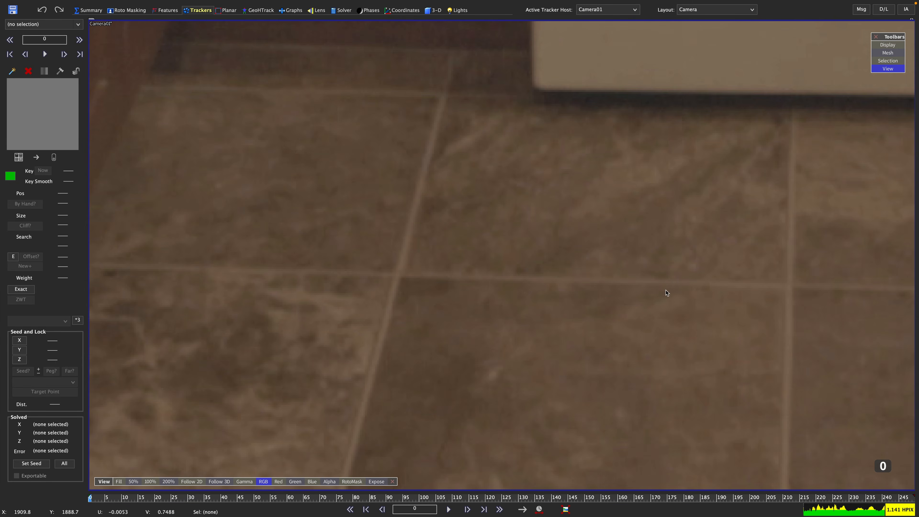
{"action": "left_click", "coordinate": [398, 277]}
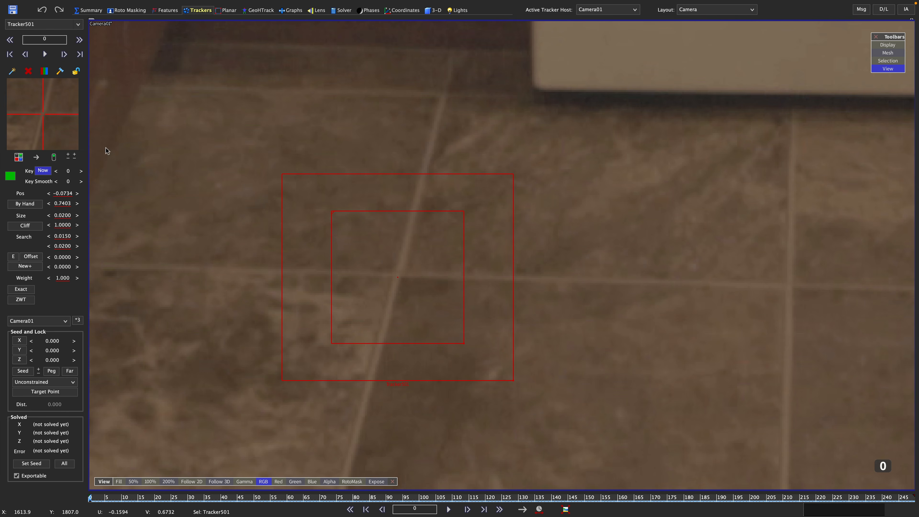
{"action": "left_click", "coordinate": [19, 157]}
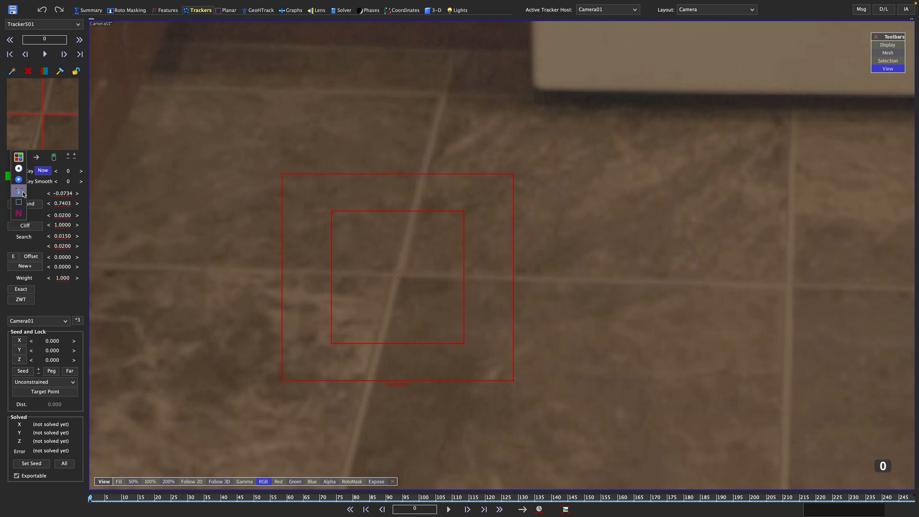
{"action": "left_click", "coordinate": [23, 192]}
- Shrink the floor tracker's pattern and search areas around the tile corner and start tracking it forward
{"action": "left_click_drag", "start_coordinate": [463, 342], "coordinate": [439, 310]}
{"action": "left_click_drag", "start_coordinate": [381, 234], "coordinate": [361, 210]}
{"action": "key", "text": "p"}
{"action": "key", "text": "5"}
{"action": "key", "text": "d"}
{"action": "key", "text": "d"}
{"action": "key", "text": "d"}
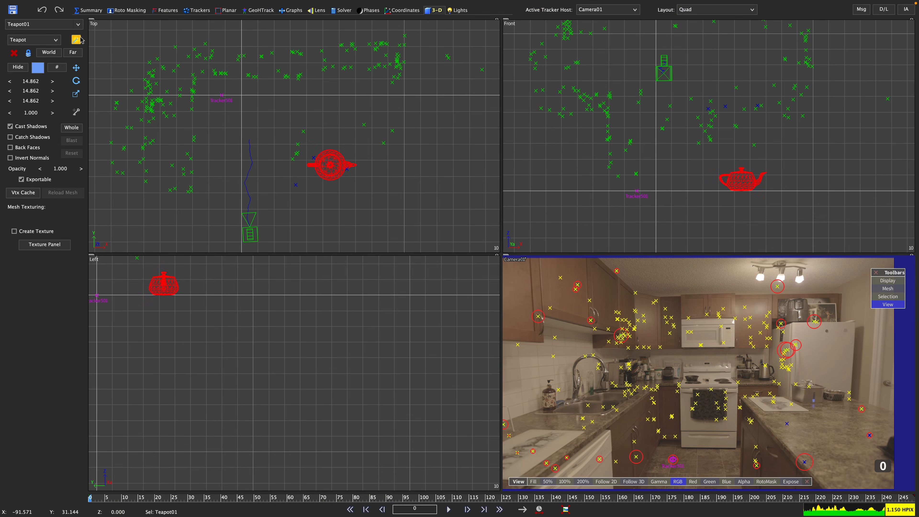
- Move the teapot mesh up to countertop height and over the right-hand kitchen counter
{"action": "left_click", "coordinate": [77, 68]}
{"action": "left_click_drag", "start_coordinate": [742, 180], "coordinate": [736, 110]}
{"action": "middle_click_drag", "start_coordinate": [160, 342], "coordinate": [271, 476]}
{"action": "scroll", "coordinate": [277, 356], "scroll_direction": "up", "scroll_amount": 3}
{"action": "left_click_drag", "start_coordinate": [275, 355], "coordinate": [281, 342]}
{"action": "left_click_drag", "start_coordinate": [323, 172], "coordinate": [315, 186]}
- Scale the teapot down, rotate it to about 162 degrees and settle it among the counter trackers
{"action": "left_click", "coordinate": [76, 94]}
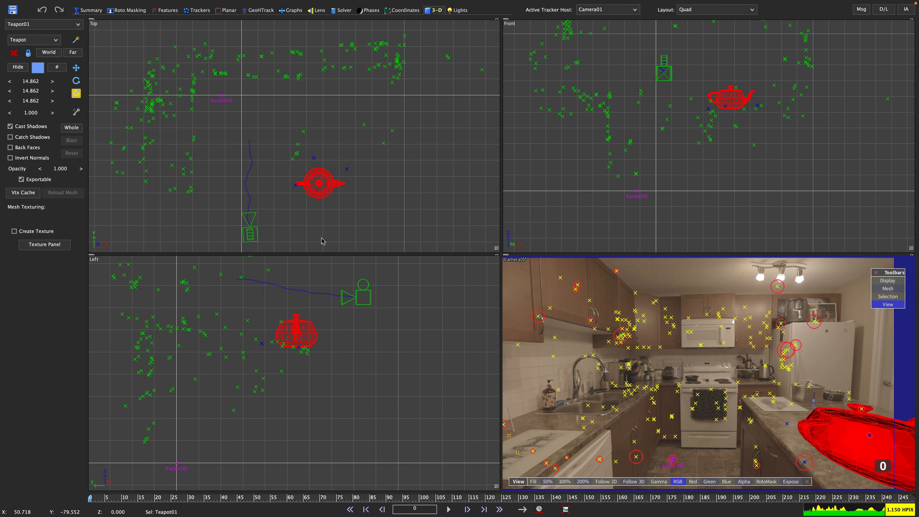
{"action": "left_click_drag", "start_coordinate": [322, 240], "coordinate": [323, 270]}
{"action": "left_click", "coordinate": [76, 81]}
{"action": "left_click_drag", "start_coordinate": [296, 343], "coordinate": [1, 343]}
{"action": "mouse_move", "coordinate": [90, 498]}
{"action": "left_mouse_down"}
{"action": "mouse_move", "coordinate": [193, 498]}
{"action": "mouse_move", "coordinate": [91, 498]}
{"action": "left_mouse_up"}
{"action": "left_click", "coordinate": [76, 68]}
{"action": "left_click_drag", "start_coordinate": [319, 183], "coordinate": [319, 242]}
{"action": "left_click", "coordinate": [76, 80]}
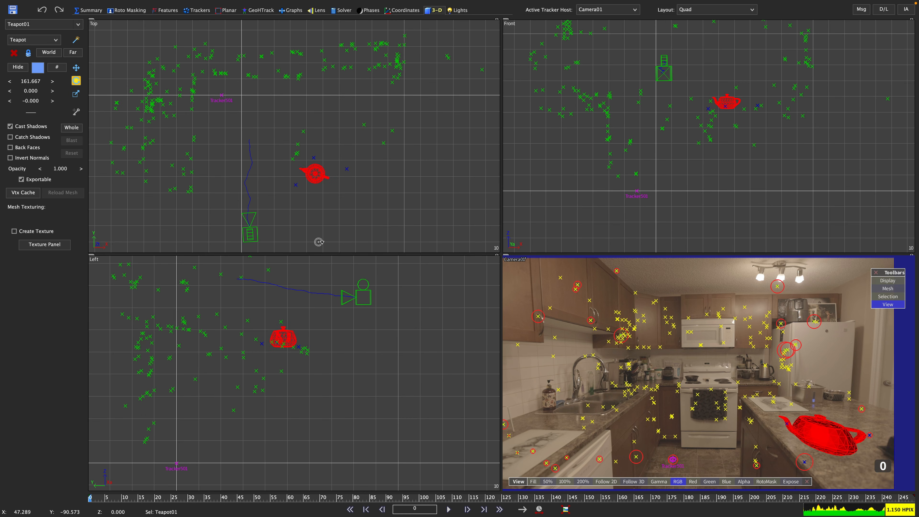
- Compare the teapot, trackers and lens grid with the Classic model's calculated distortion and with all distortion reset
{"action": "left_click", "coordinate": [320, 11]}
{"action": "left_click_drag", "start_coordinate": [91, 499], "coordinate": [49, 493]}
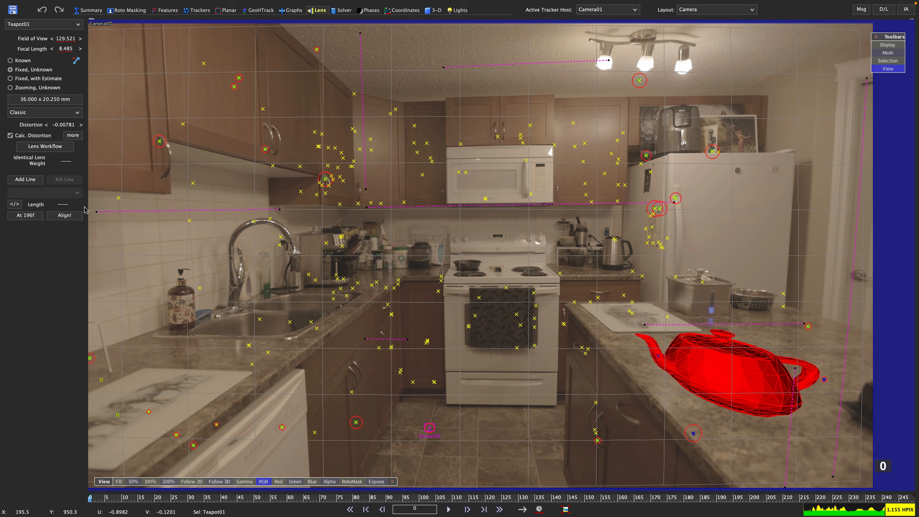
{"action": "left_click", "coordinate": [73, 135]}
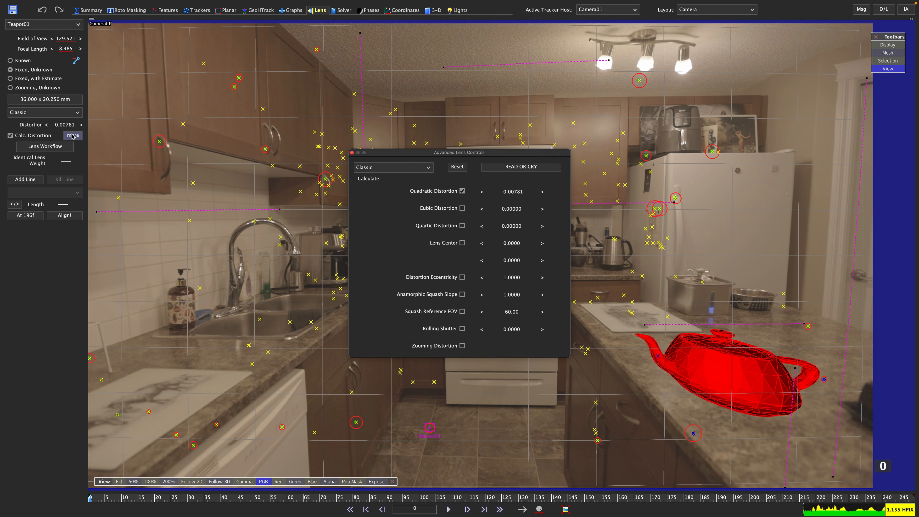
{"action": "left_click", "coordinate": [463, 169]}
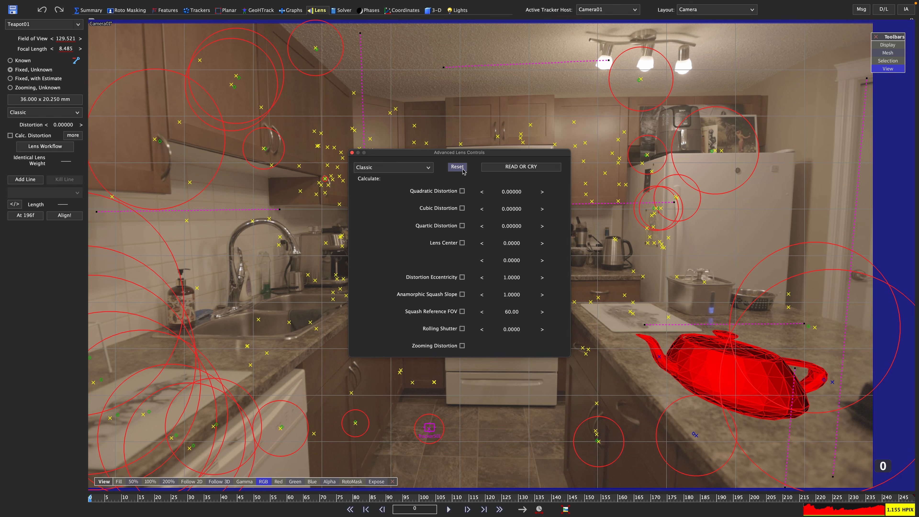
{"action": "key", "text": "super+z"}
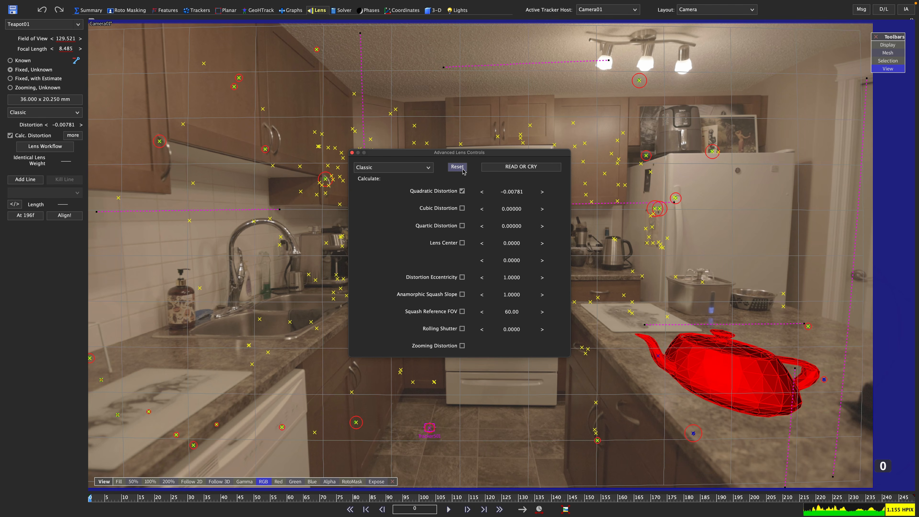
{"action": "left_click", "coordinate": [463, 169]}
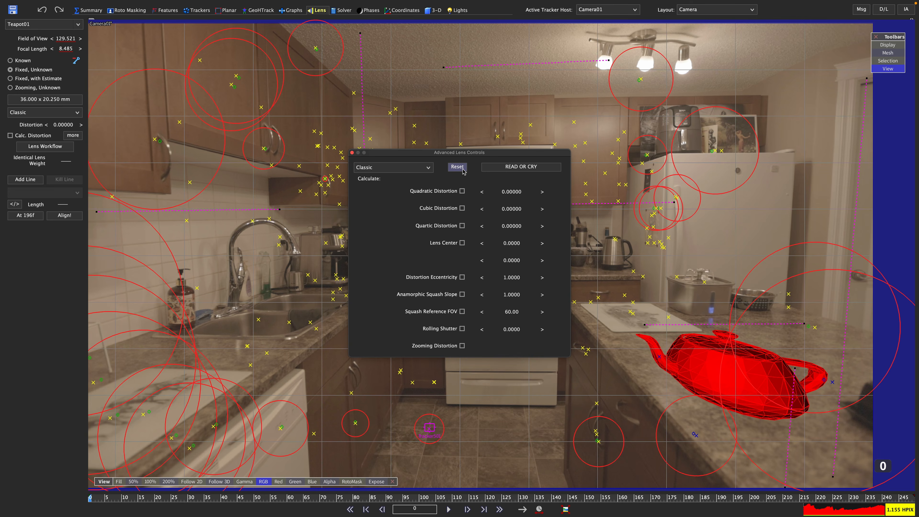
{"action": "key", "text": "super+z"}
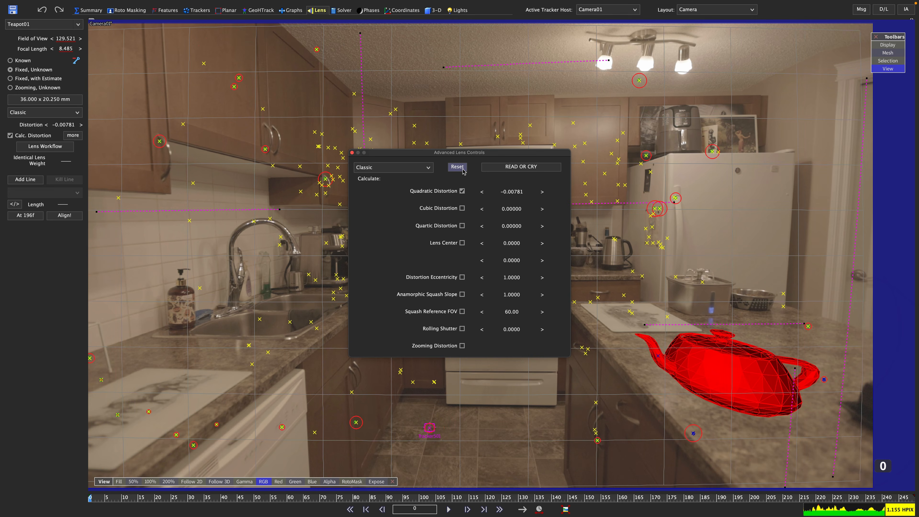
{"action": "left_click", "coordinate": [463, 169]}
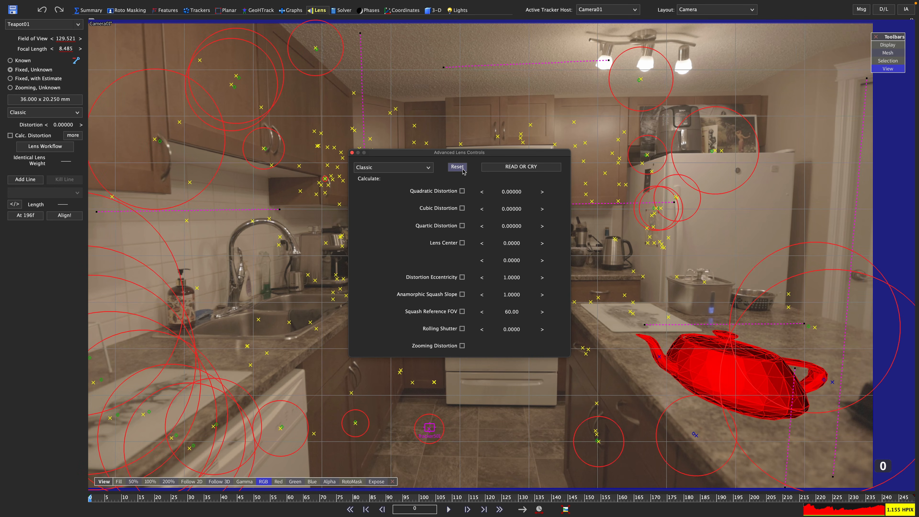
{"action": "key", "text": "super+z"}
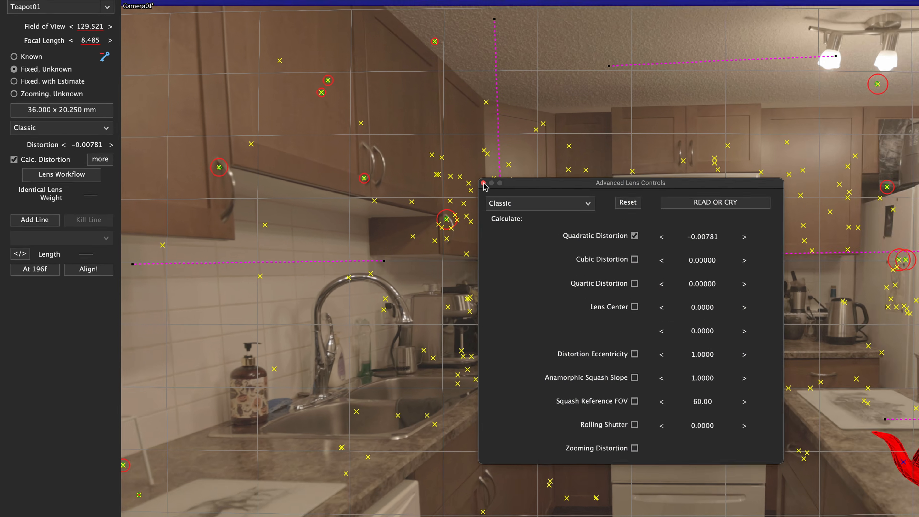
{"action": "left_click", "coordinate": [353, 153]}
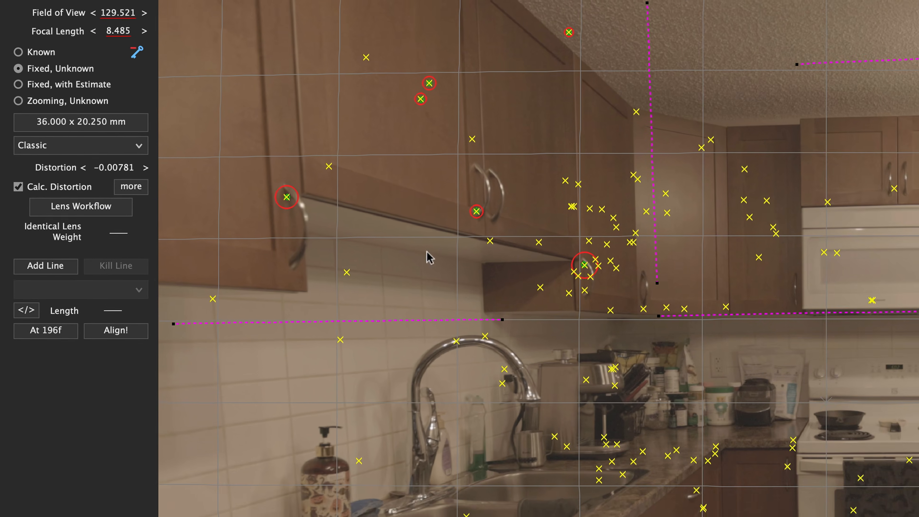
- Run the lens workflow with Undistorted(1) as the final output, and undo that run
{"action": "left_click", "coordinate": [75, 196]}
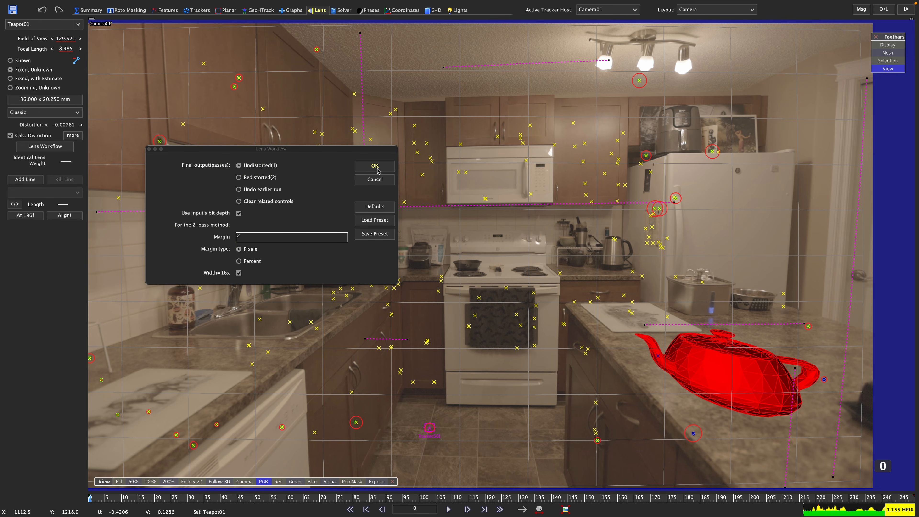
{"action": "left_click", "coordinate": [386, 169]}
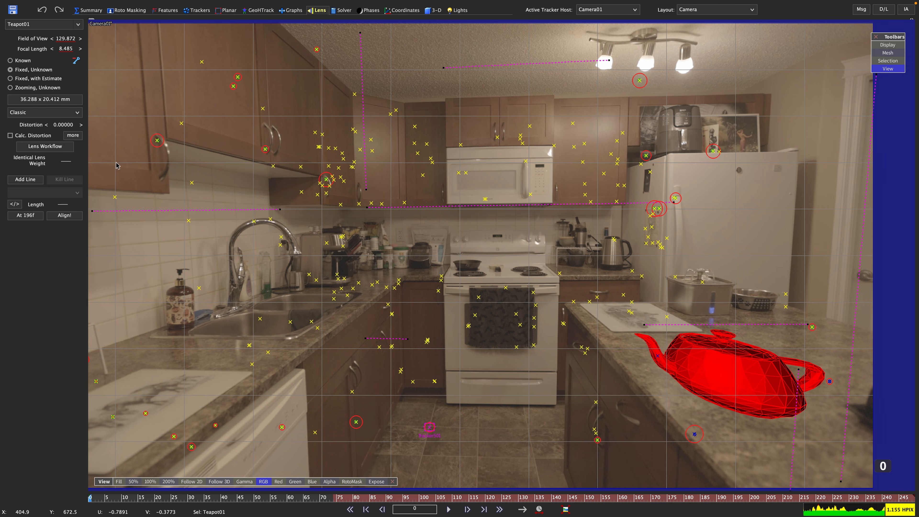
{"action": "left_click", "coordinate": [57, 149]}
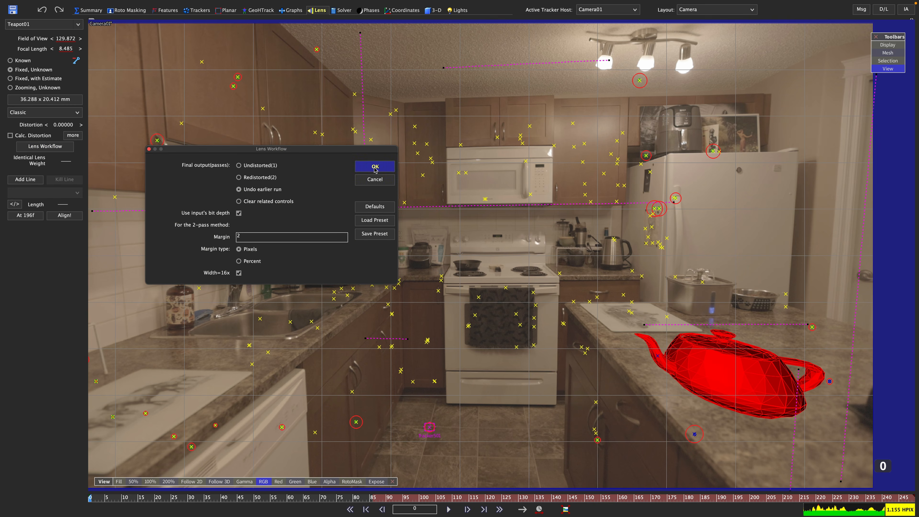
{"action": "left_click", "coordinate": [375, 166]}
- Repeat the Undistorted(1) lens workflow while viewing the door handle at the image edge up close, and undo that run too
{"action": "scroll", "coordinate": [871, 296], "scroll_direction": "up", "scroll_amount": 1}
{"action": "scroll", "coordinate": [871, 294], "scroll_direction": "up", "scroll_amount": 5}
{"action": "middle_click_drag", "start_coordinate": [872, 291], "coordinate": [505, 318]}
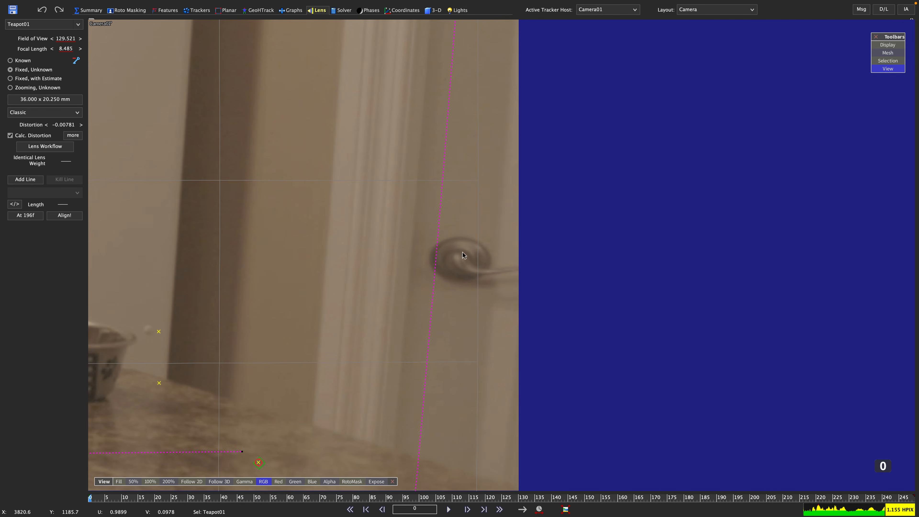
{"action": "left_click", "coordinate": [45, 146]}
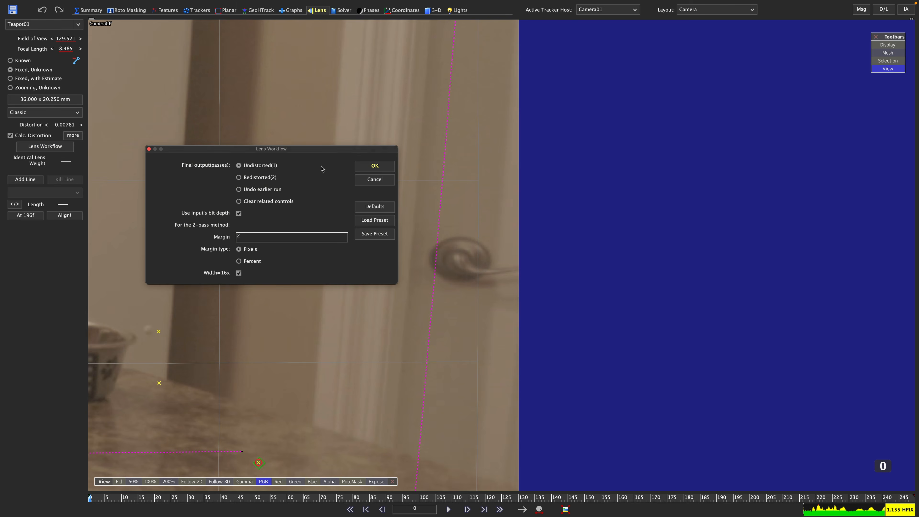
{"action": "left_click", "coordinate": [375, 166]}
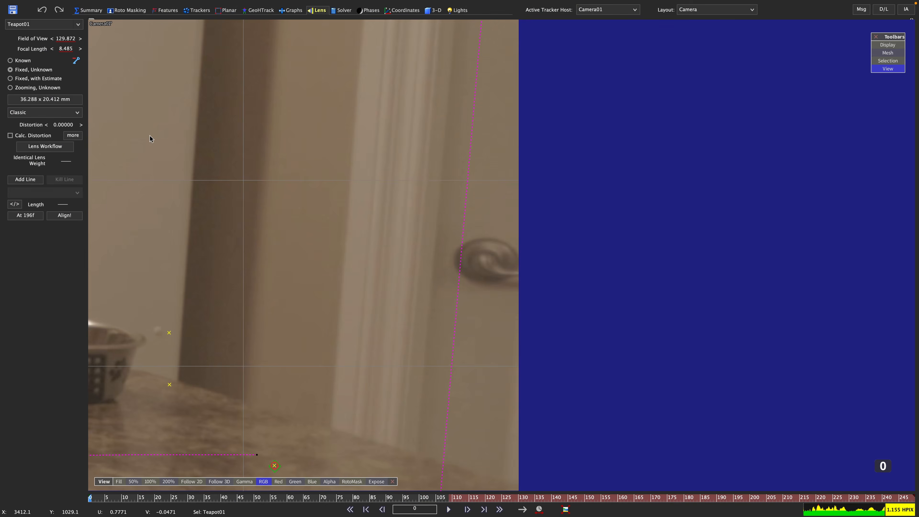
{"action": "left_click", "coordinate": [44, 146]}
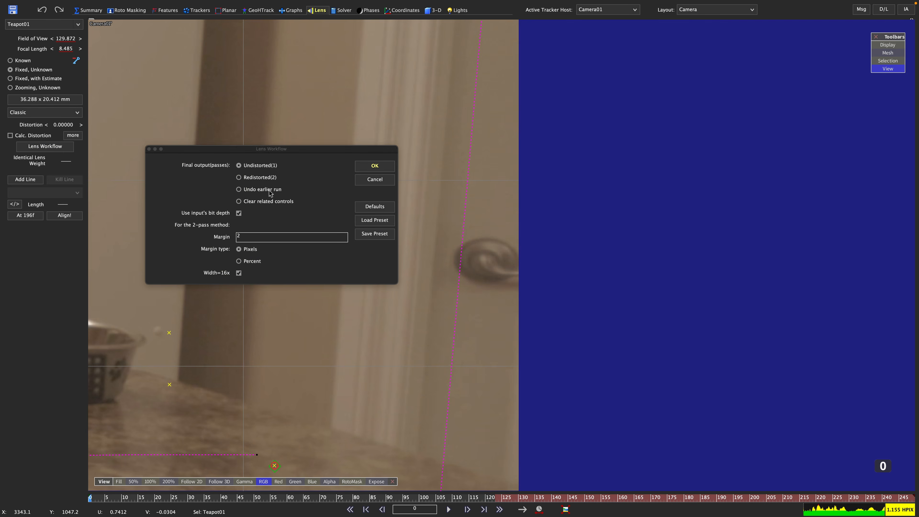
{"action": "left_click", "coordinate": [375, 167]}
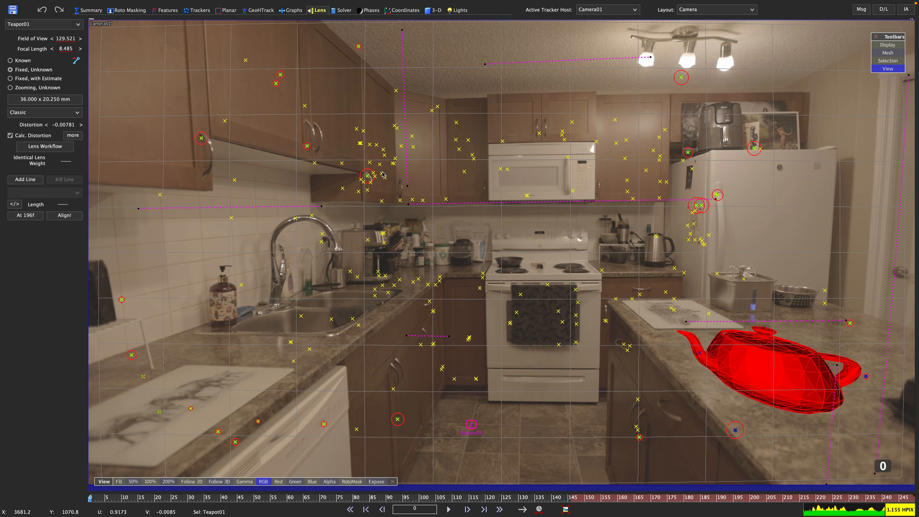
- Run the lens workflow with Redistorted(2) as the final output and inspect the image border beside the door handle
{"action": "left_click", "coordinate": [45, 146]}
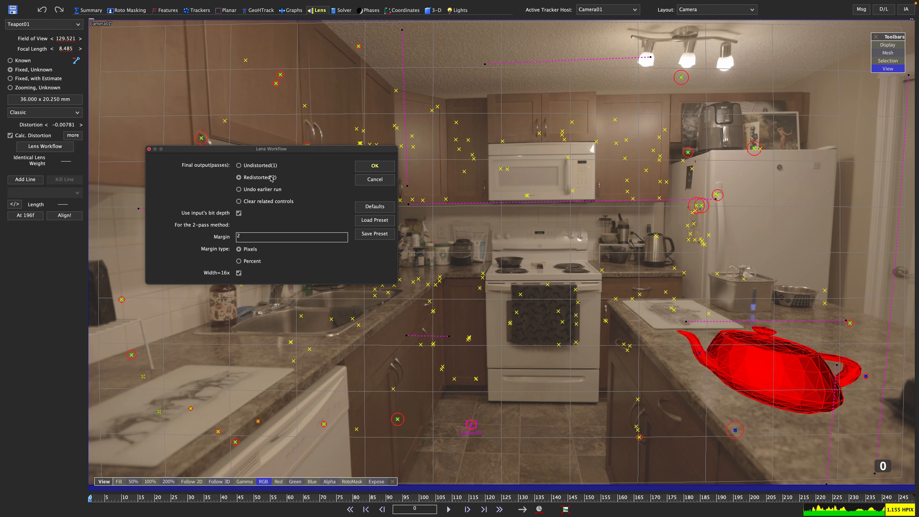
{"action": "left_click", "coordinate": [375, 166]}
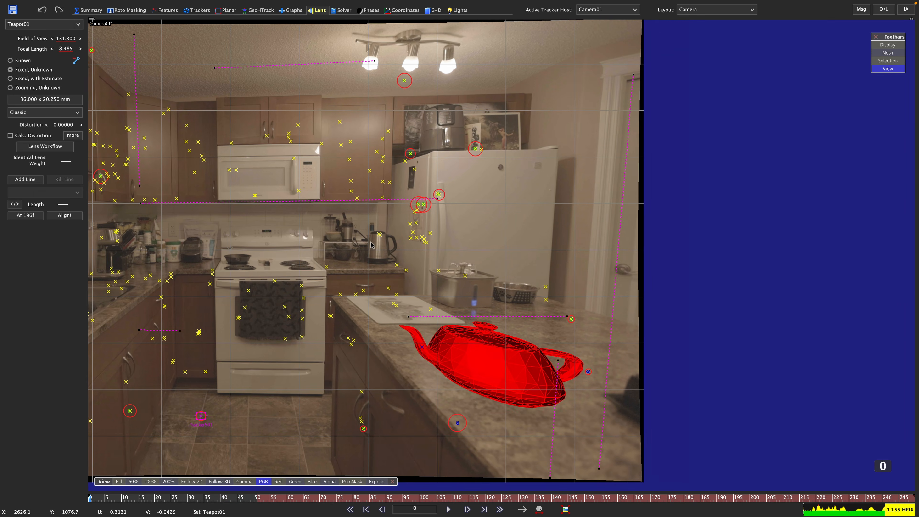
{"action": "scroll", "coordinate": [674, 299], "scroll_direction": "up", "scroll_amount": 4}
{"action": "scroll", "coordinate": [628, 273], "scroll_direction": "up", "scroll_amount": 2}
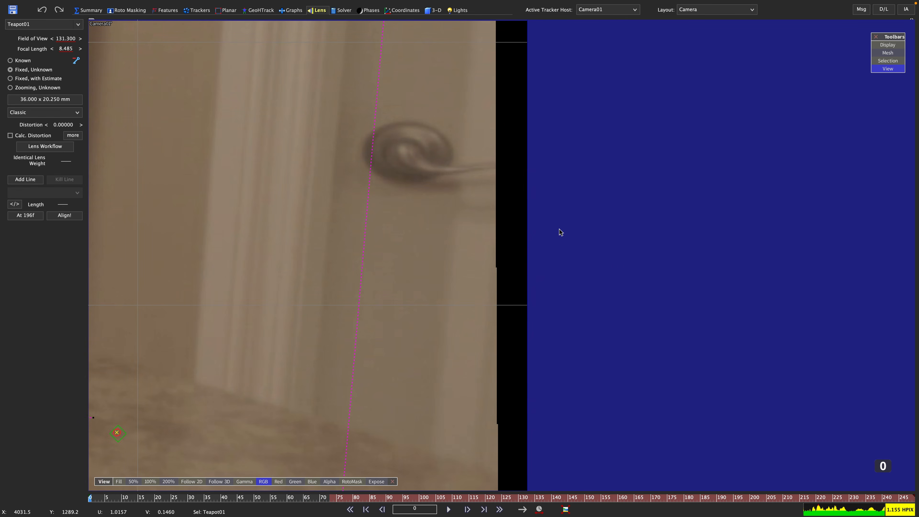
{"action": "middle_click_drag", "start_coordinate": [508, 162], "coordinate": [515, 266]}
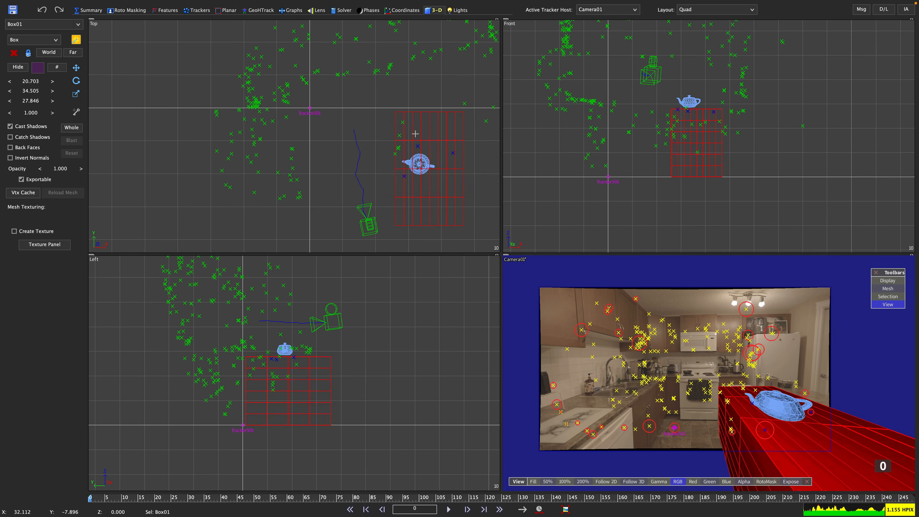
- Set the box's opacity to 0.2 and align it with the kitchen counter beneath the teapot, at about X 37.4, Y -17.9
{"action": "left_click", "coordinate": [60, 168]}
{"action": "type", "text": "0.2"}
{"action": "key", "text": "Return"}
{"action": "scroll", "coordinate": [808, 449], "scroll_direction": "up", "scroll_amount": 6}
{"action": "left_click", "coordinate": [76, 67]}
{"action": "left_click_drag", "start_coordinate": [266, 401], "coordinate": [273, 401]}
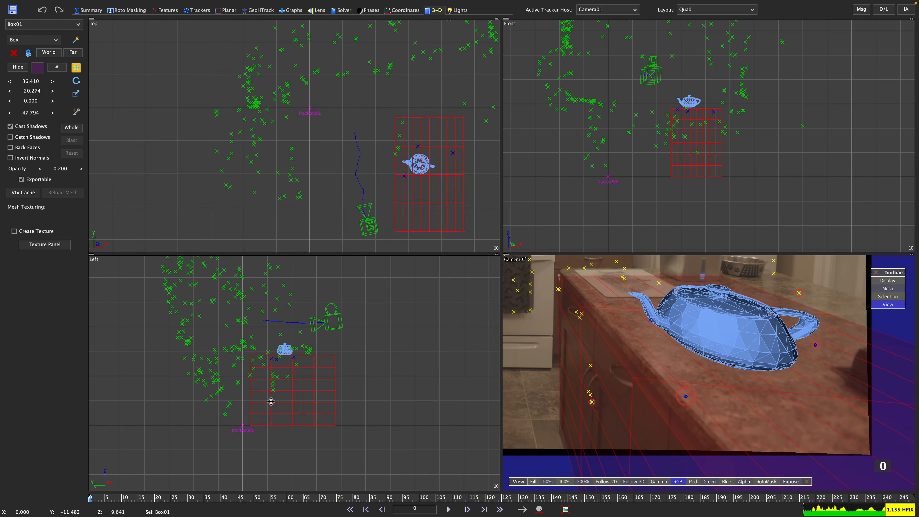
{"action": "left_click_drag", "start_coordinate": [429, 177], "coordinate": [434, 178]}
{"action": "left_click_drag", "start_coordinate": [443, 140], "coordinate": [440, 137]}
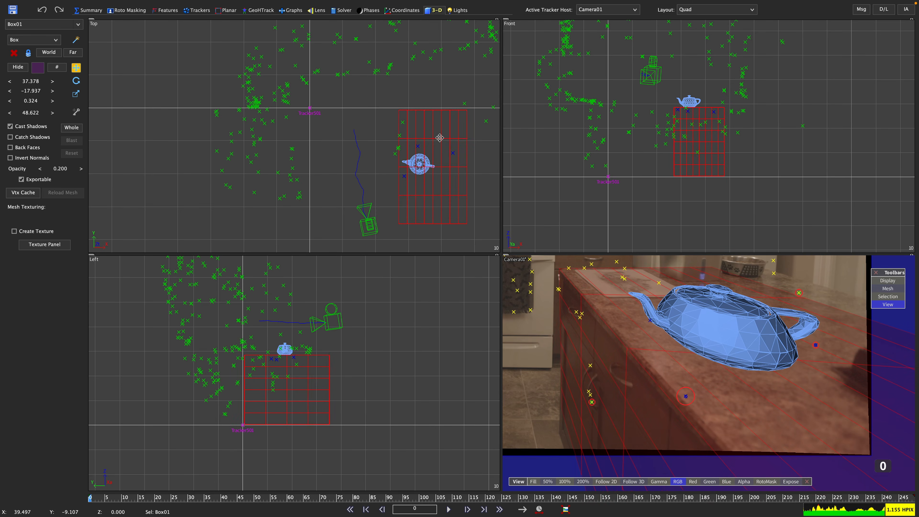
- Widen the counter box along X, recentre it at about X 39.7, Y -18.2, and check its fit by scrubbing the shot
{"action": "left_click", "coordinate": [76, 93]}
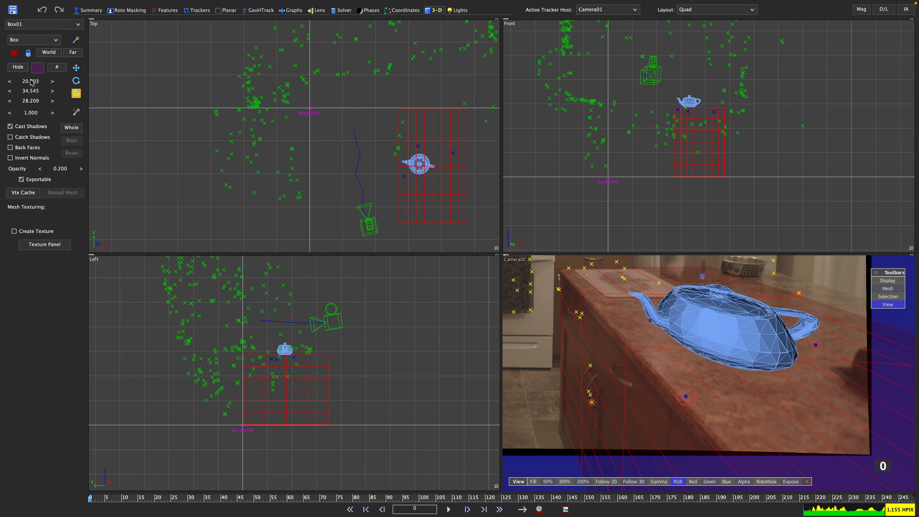
{"action": "left_click_drag", "start_coordinate": [31, 80], "coordinate": [41, 80]}
{"action": "left_click", "coordinate": [76, 68]}
{"action": "left_click_drag", "start_coordinate": [435, 138], "coordinate": [443, 139]}
{"action": "scroll", "coordinate": [644, 396], "scroll_direction": "down", "scroll_amount": 3}
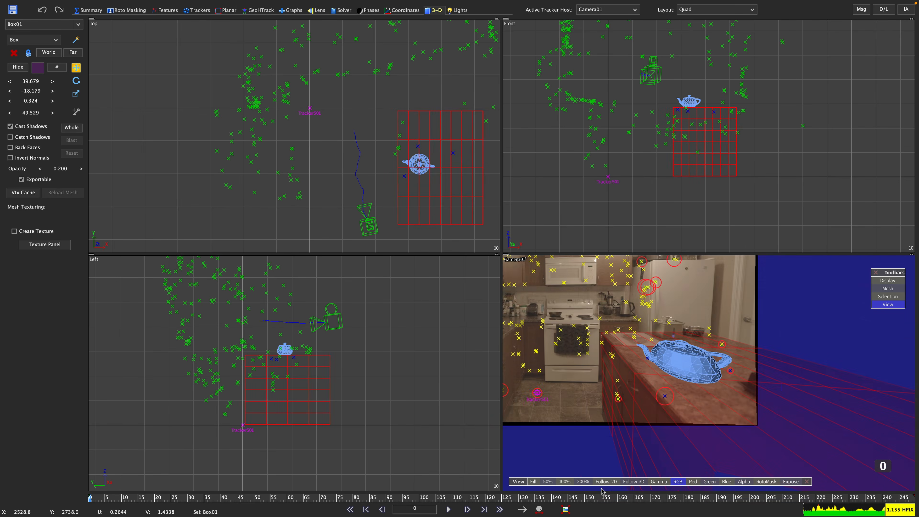
{"action": "left_click_drag", "start_coordinate": [598, 497], "coordinate": [37, 512]}
- Undo the earlier Redistorted(2) lens workflow run to compare the box with the original distorted footage
{"action": "left_click", "coordinate": [319, 11]}
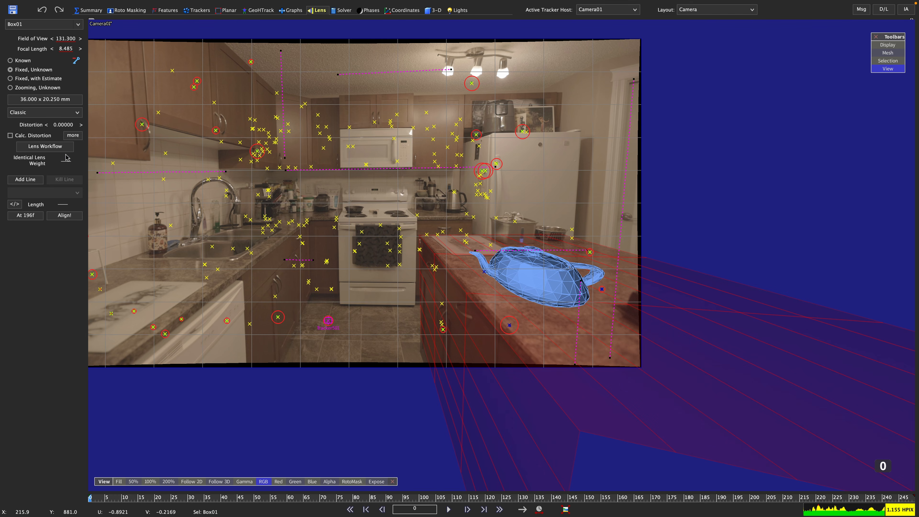
{"action": "left_click", "coordinate": [54, 148]}
{"action": "left_click", "coordinate": [268, 190]}
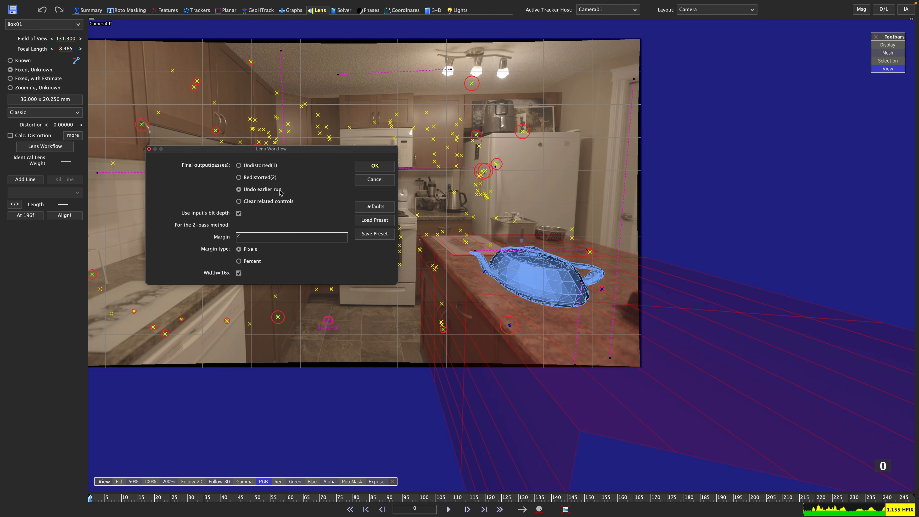
{"action": "left_click", "coordinate": [376, 166]}
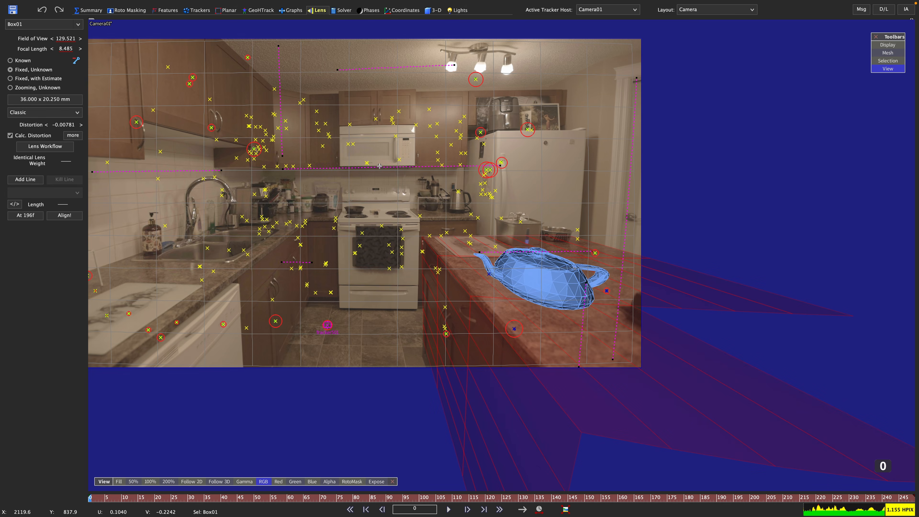